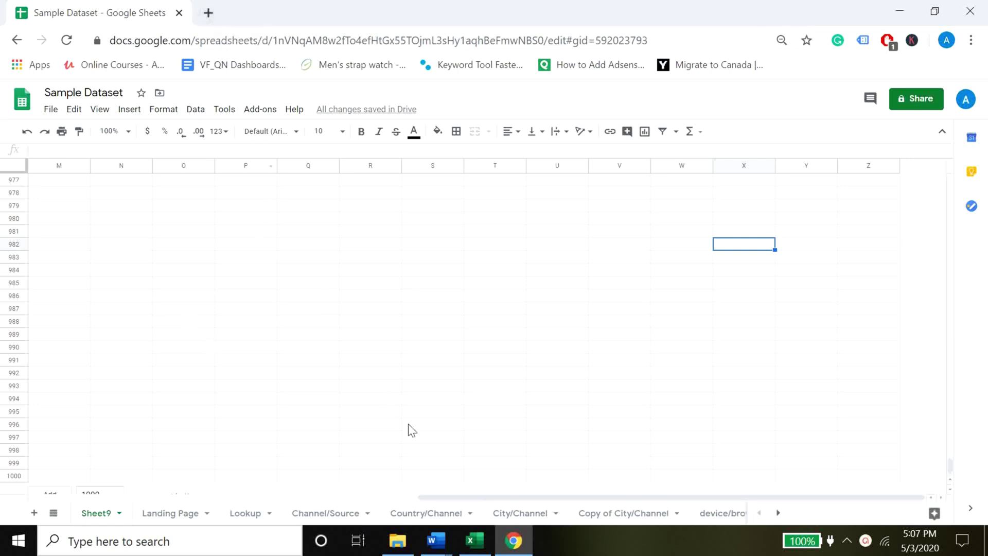
Search the web for supermetrics in a new browser tab and open the official Supermetrics site.
{"action": "left_click", "coordinate": [206, 13]}
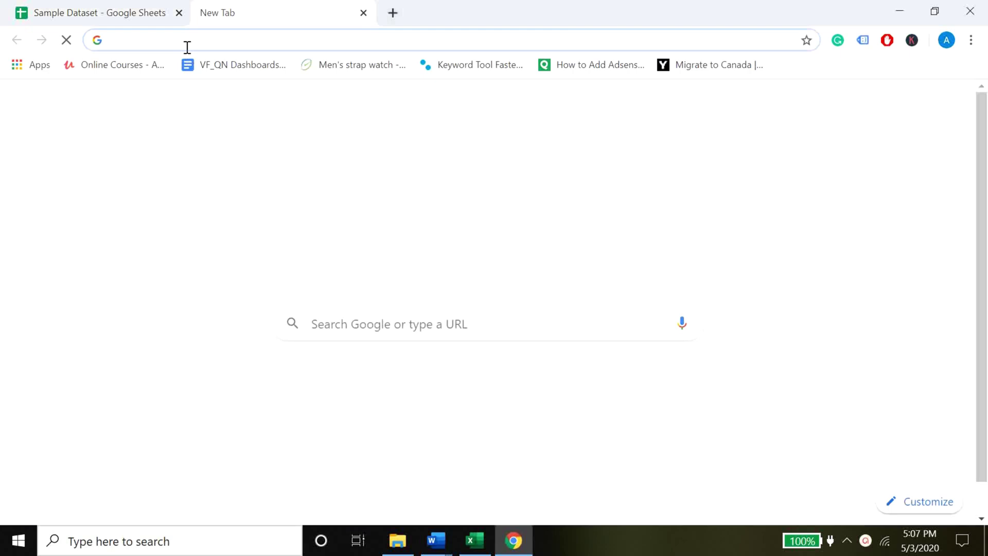
{"action": "type", "text": "super"}
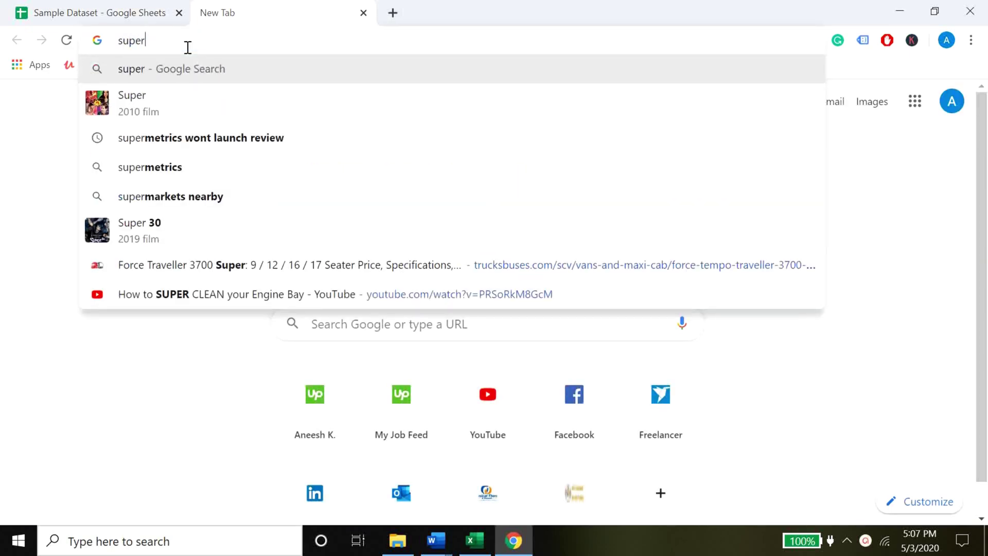
{"action": "type", "text": "metrics"}
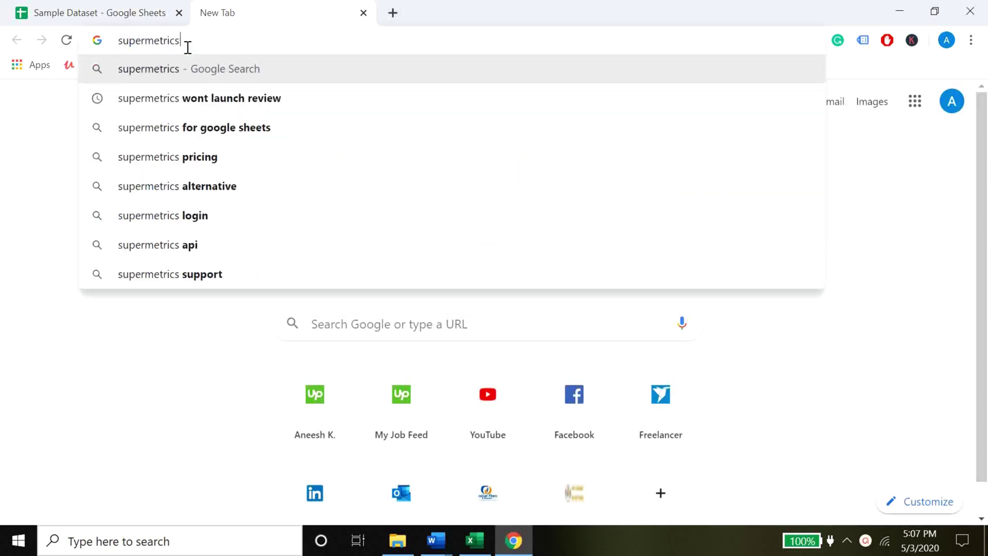
{"action": "key", "text": "Return"}
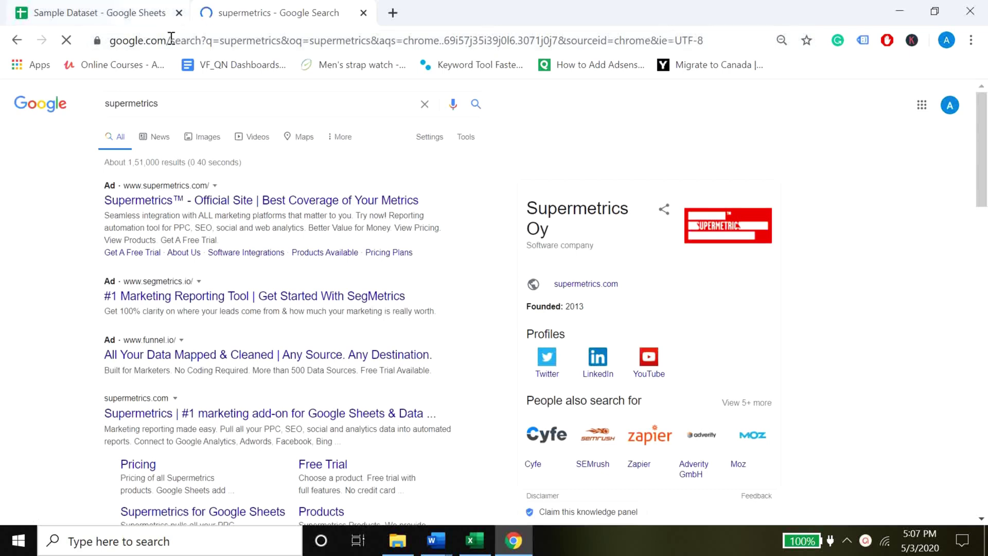
{"action": "left_click", "coordinate": [250, 202]}
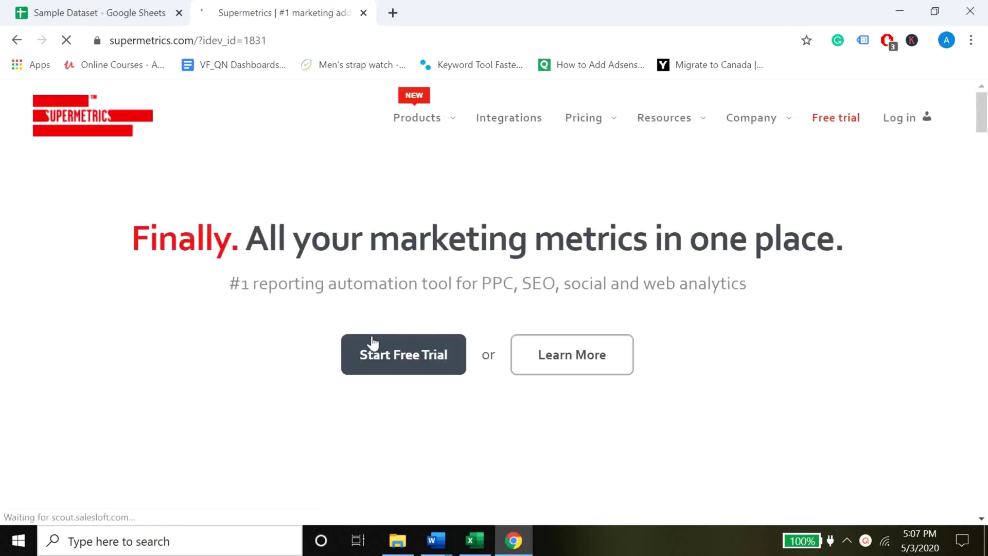
Open the Supermetrics free trial page and view the 14-day trial options for each product.
{"action": "left_click", "coordinate": [395, 353]}
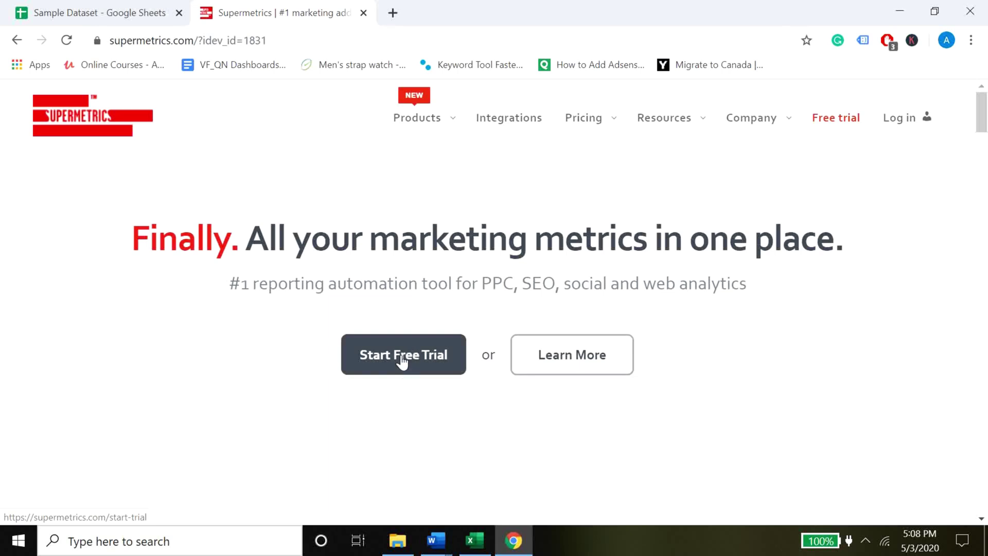
{"action": "left_click", "coordinate": [401, 358]}
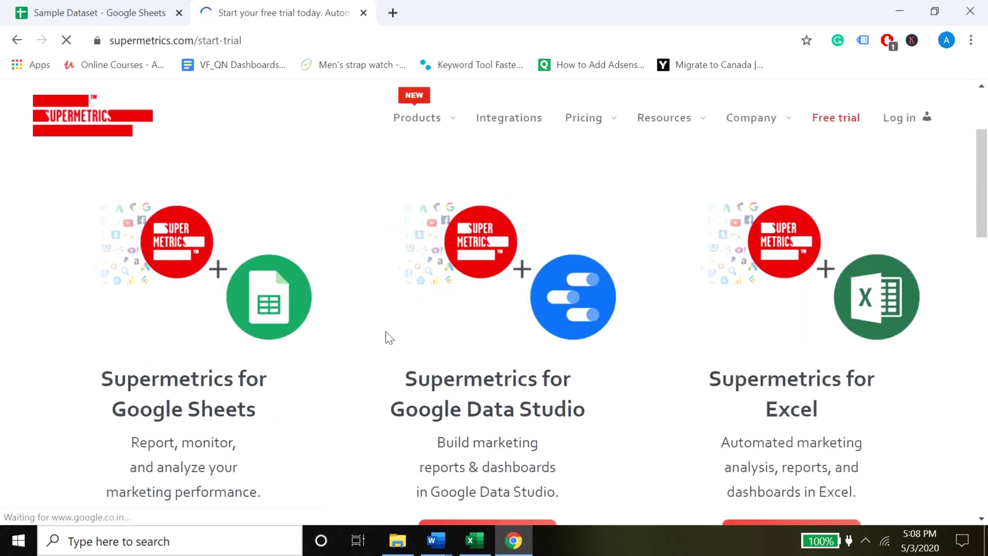
{"action": "scroll", "coordinate": [387, 336], "scroll_direction": "down", "scroll_amount": 2}
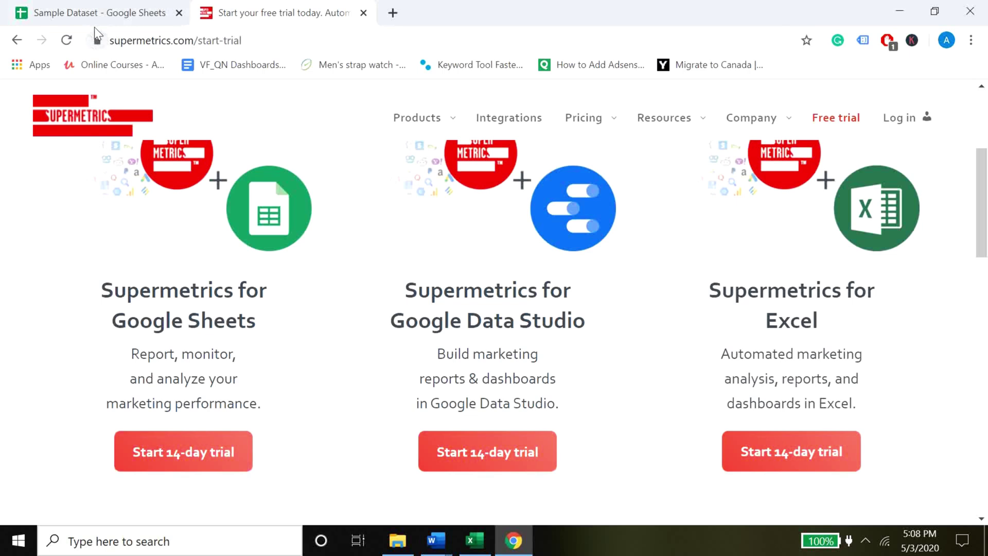
Return to the Sample Dataset spreadsheet and launch the Supermetrics add-on's sidebar.
{"action": "left_click", "coordinate": [110, 15]}
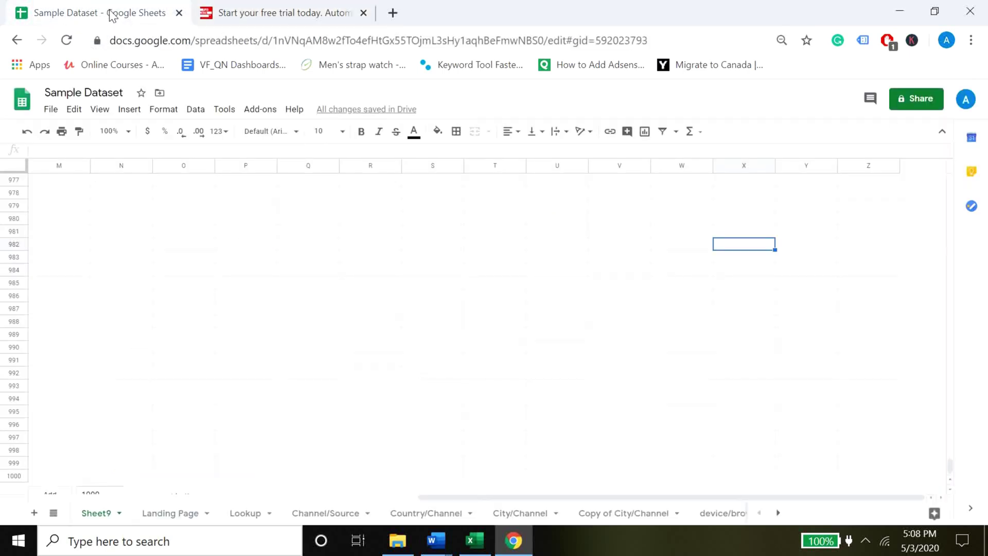
{"action": "left_click", "coordinate": [262, 114]}
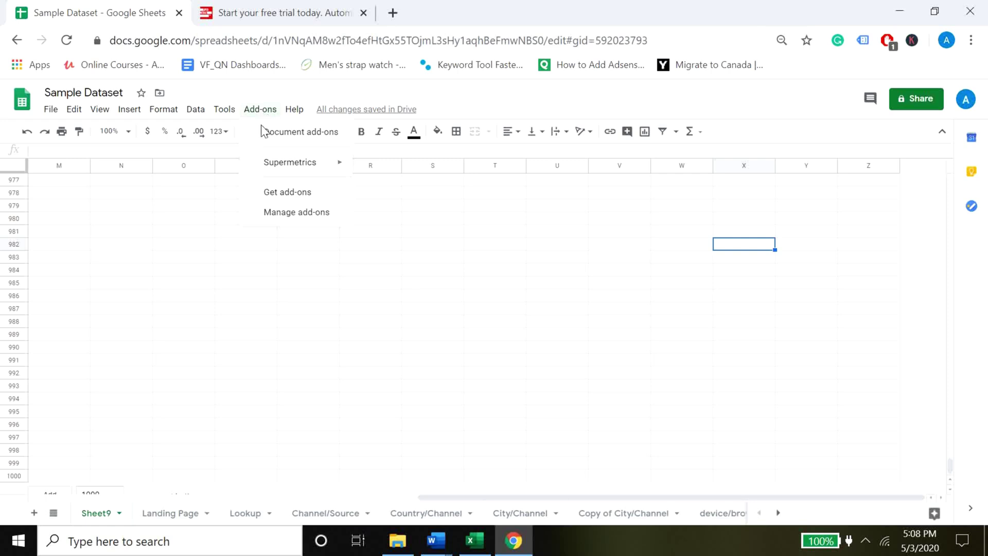
{"action": "mouse_move", "coordinate": [286, 166]}
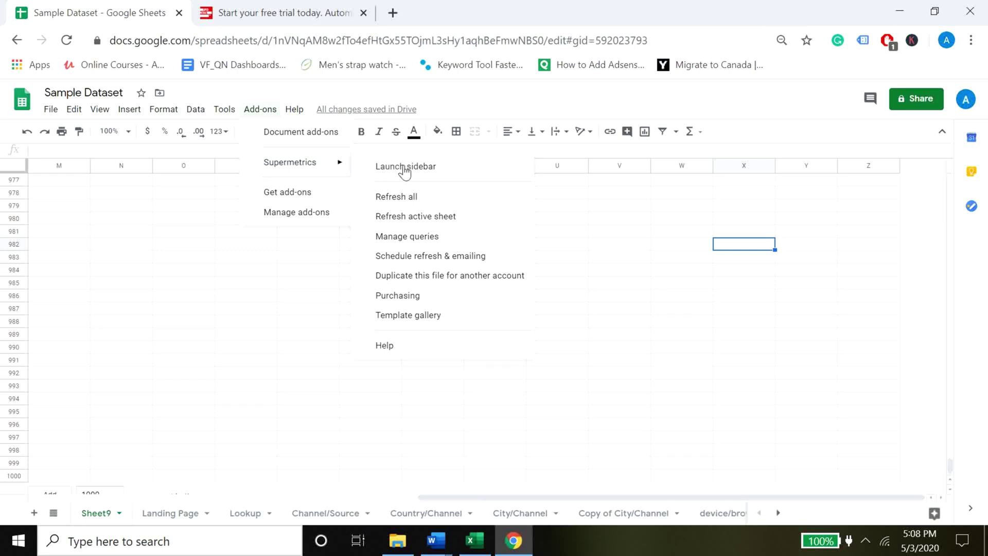
{"action": "left_click", "coordinate": [385, 169]}
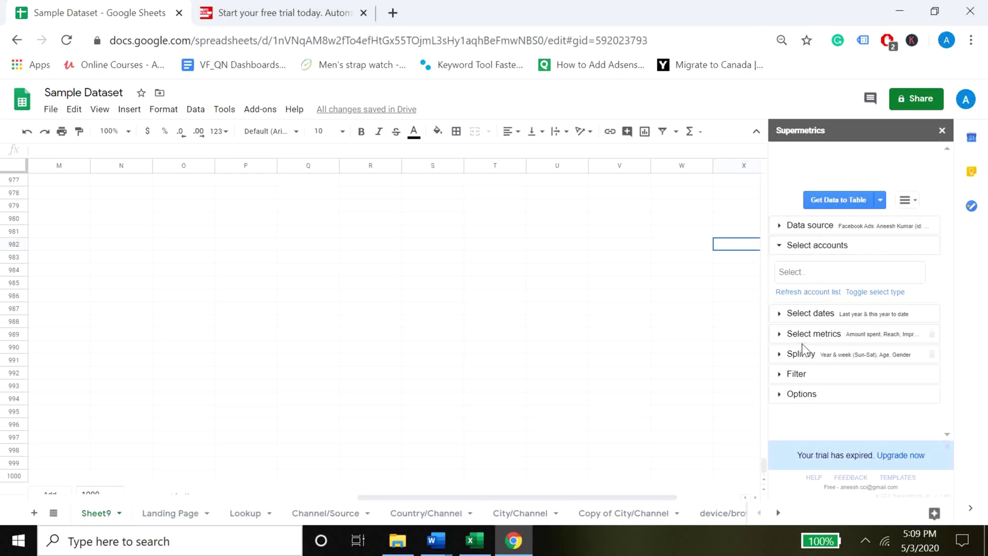
Examine the full list of data sources available in Supermetrics and collapse it without changing the source.
{"action": "left_click", "coordinate": [802, 230]}
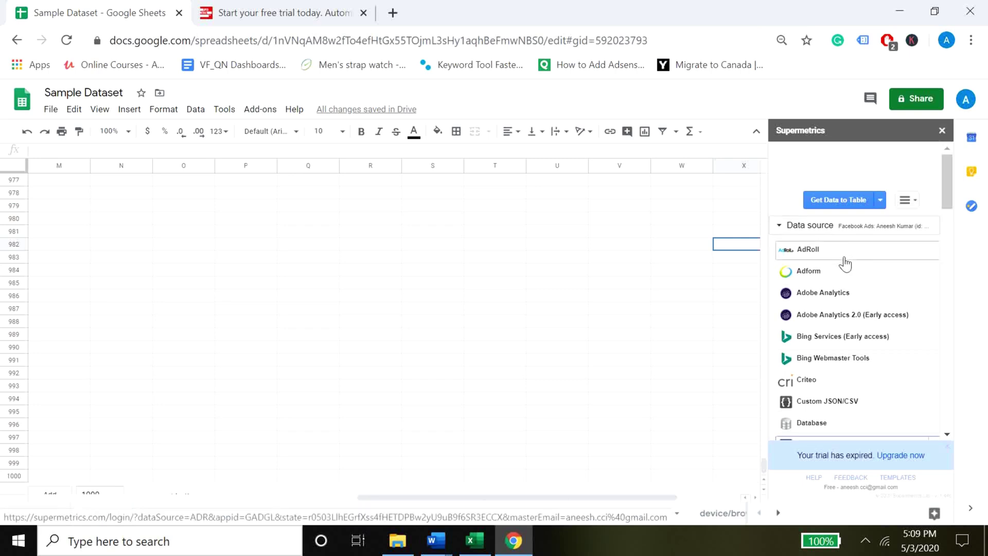
{"action": "scroll", "coordinate": [845, 260], "scroll_direction": "down", "scroll_amount": 3}
{"action": "scroll", "coordinate": [845, 264], "scroll_direction": "down", "scroll_amount": 3}
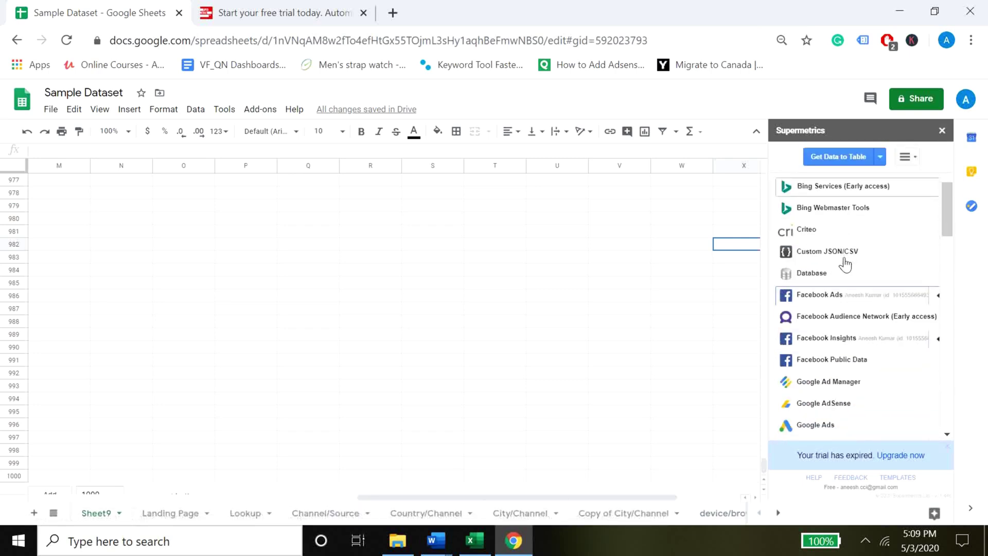
{"action": "scroll", "coordinate": [846, 265], "scroll_direction": "down", "scroll_amount": 6}
{"action": "scroll", "coordinate": [845, 249], "scroll_direction": "up", "scroll_amount": 3}
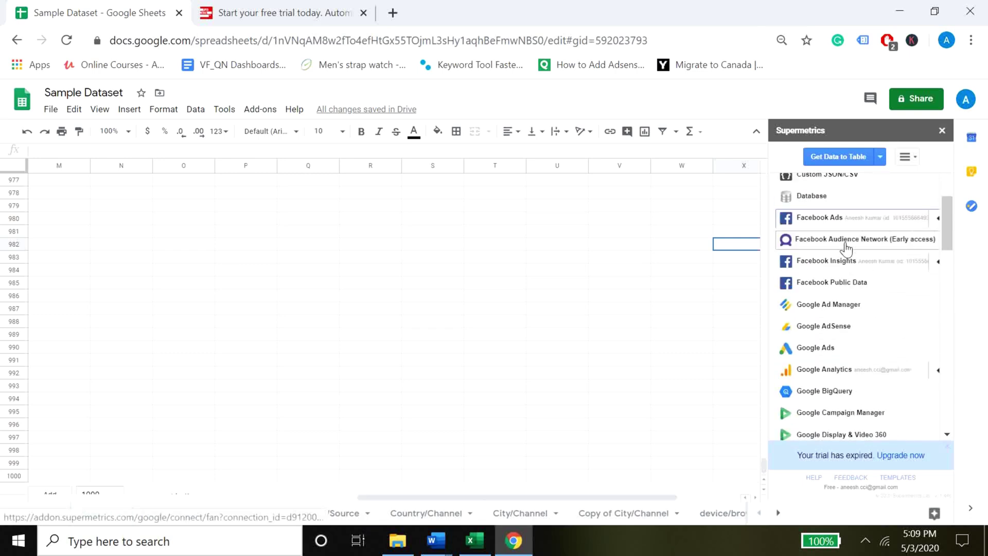
{"action": "scroll", "coordinate": [847, 249], "scroll_direction": "down", "scroll_amount": 10}
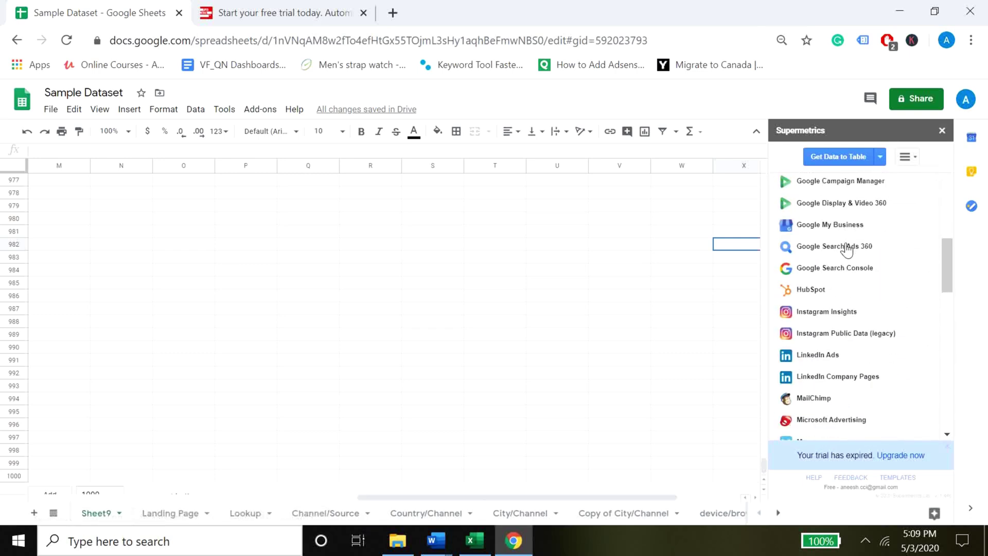
{"action": "scroll", "coordinate": [846, 248], "scroll_direction": "down", "scroll_amount": 12}
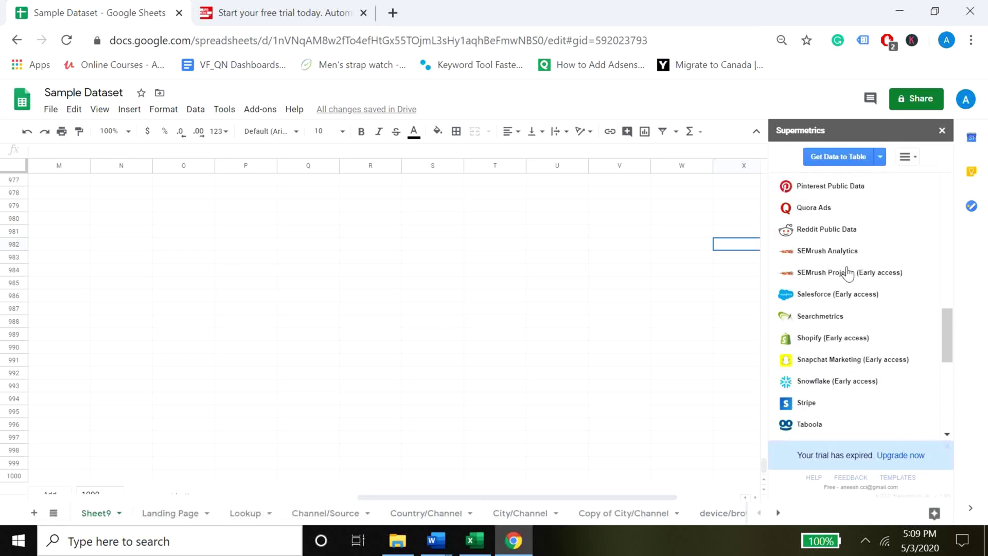
{"action": "scroll", "coordinate": [849, 272], "scroll_direction": "down", "scroll_amount": 3}
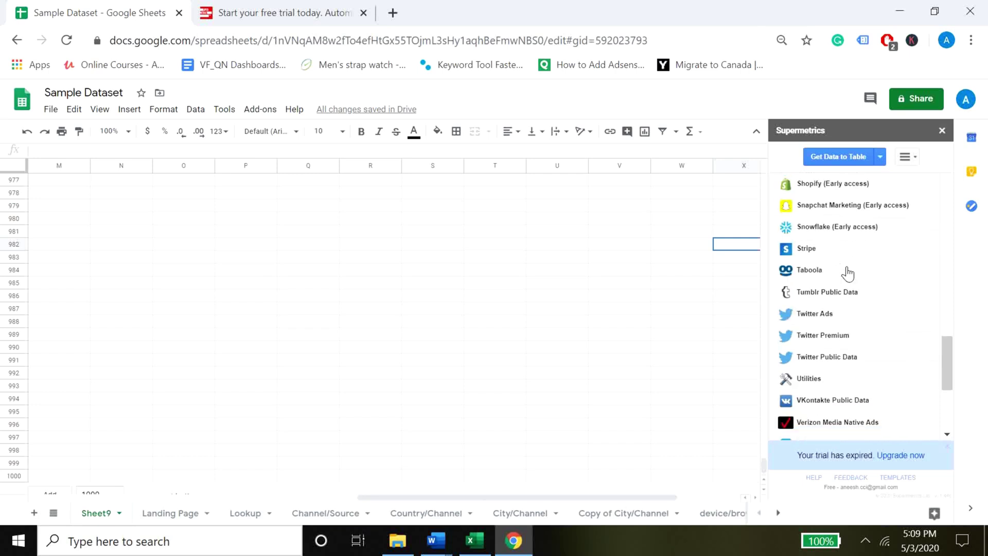
{"action": "scroll", "coordinate": [845, 273], "scroll_direction": "down", "scroll_amount": 4}
{"action": "scroll", "coordinate": [823, 260], "scroll_direction": "up", "scroll_amount": 10}
{"action": "left_click", "coordinate": [725, 235]}
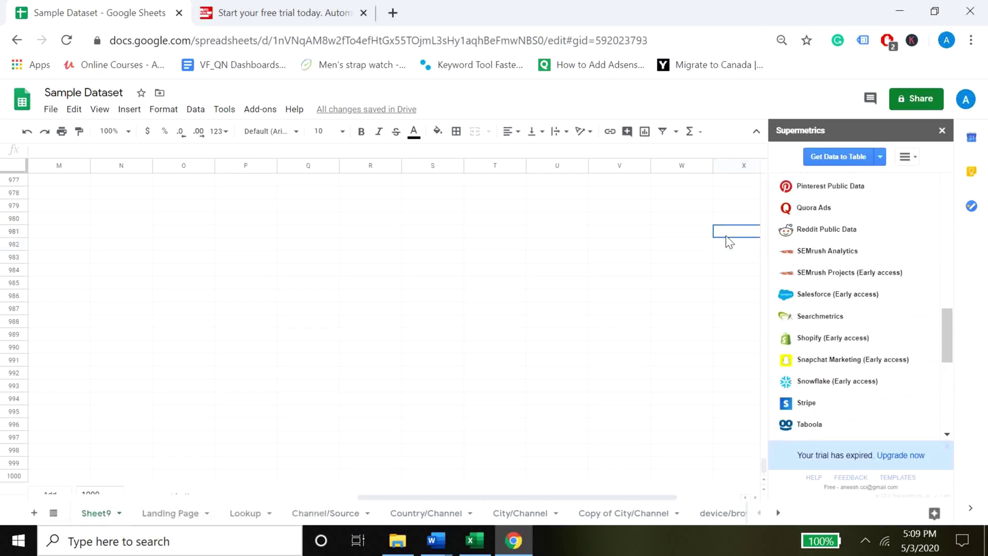
{"action": "scroll", "coordinate": [898, 278], "scroll_direction": "up", "scroll_amount": 15}
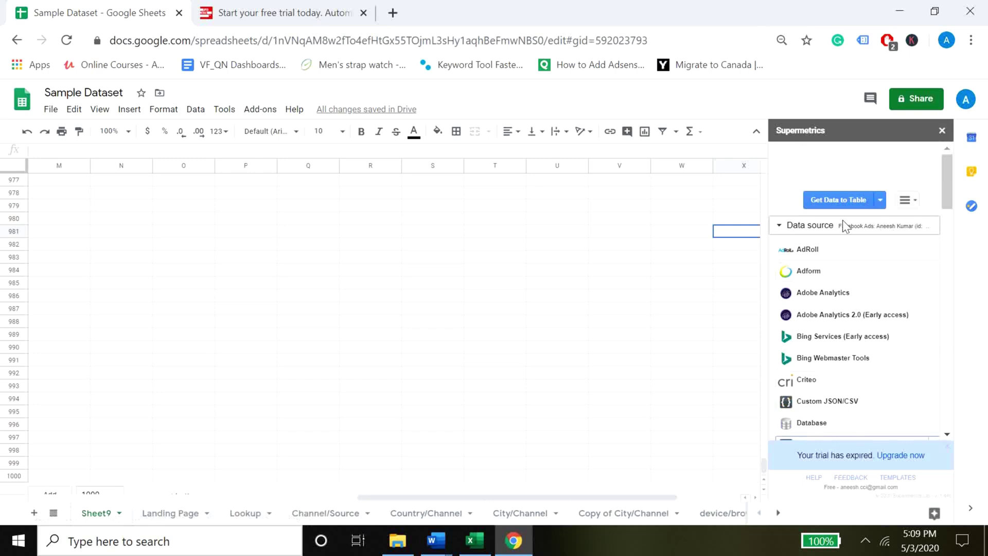
{"action": "left_click", "coordinate": [839, 229]}
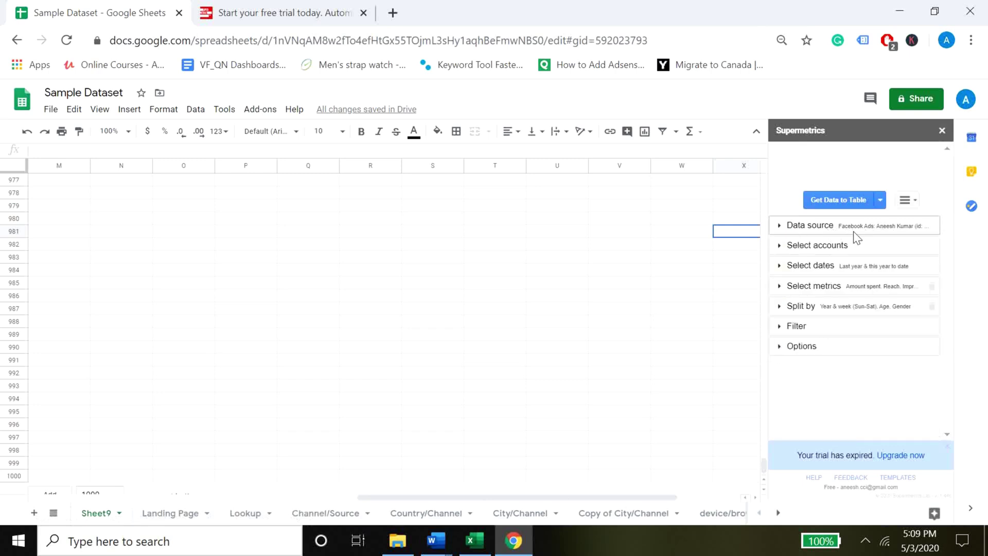
Examine the Supermetrics query's account selection, date range and chosen metrics.
{"action": "left_click", "coordinate": [819, 247]}
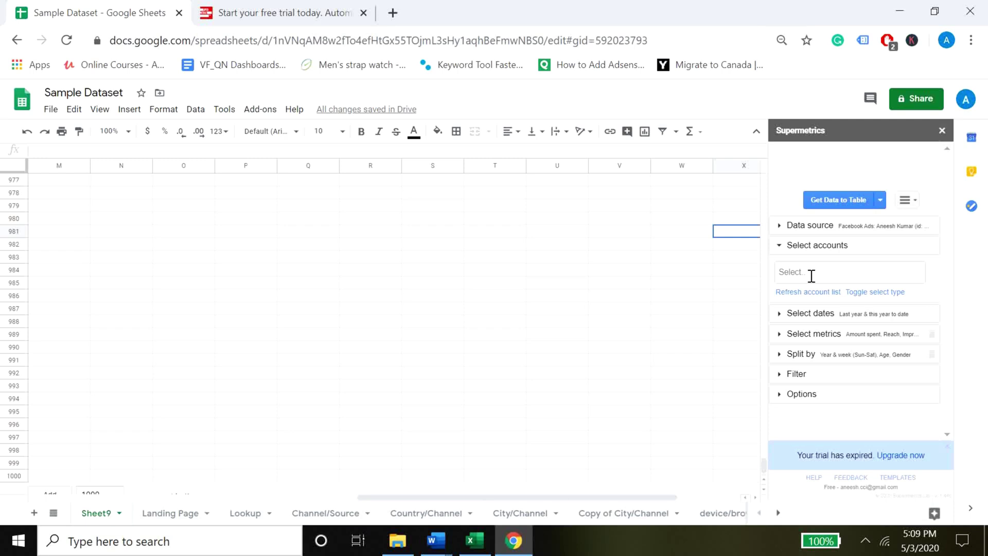
{"action": "left_click", "coordinate": [807, 314]}
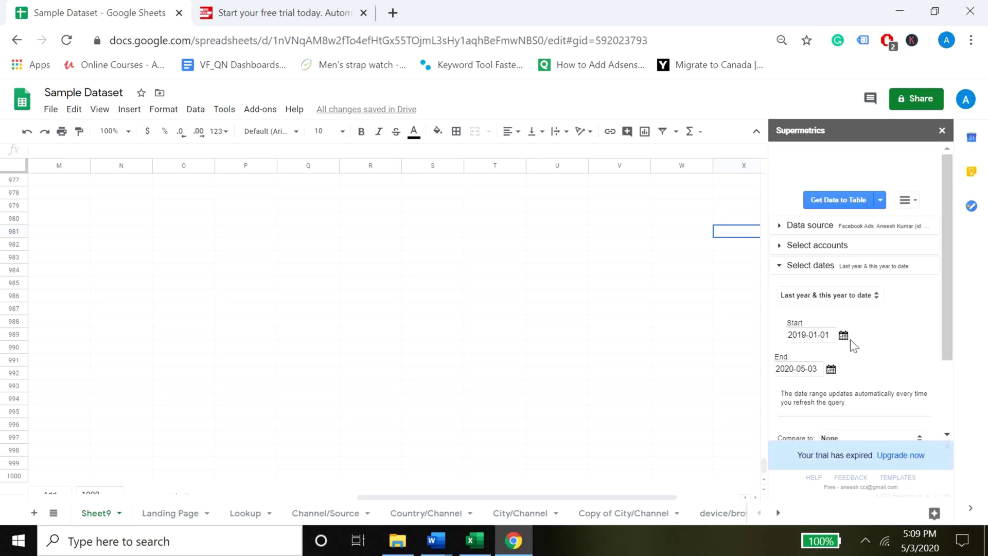
{"action": "left_click", "coordinate": [839, 268]}
{"action": "left_click", "coordinate": [826, 291]}
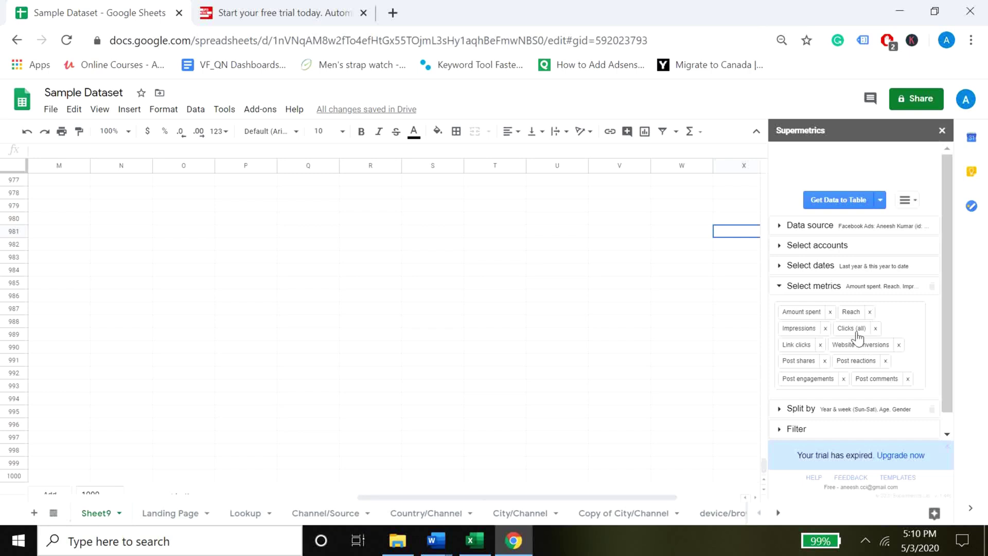
{"action": "scroll", "coordinate": [860, 337], "scroll_direction": "down", "scroll_amount": 1}
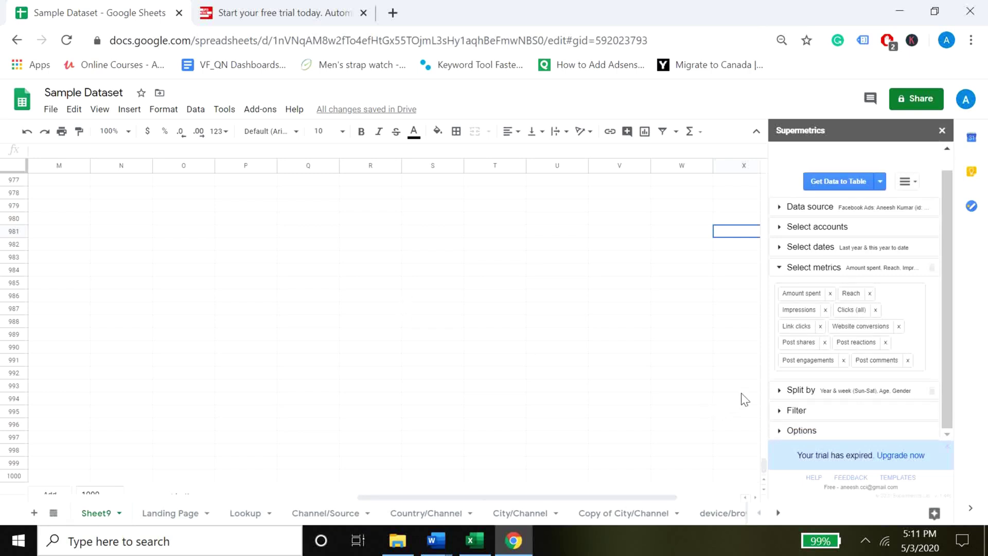
Examine the query's Split by settings, including the dimensions available for splitting to rows and the row-fetch options.
{"action": "left_click", "coordinate": [812, 394]}
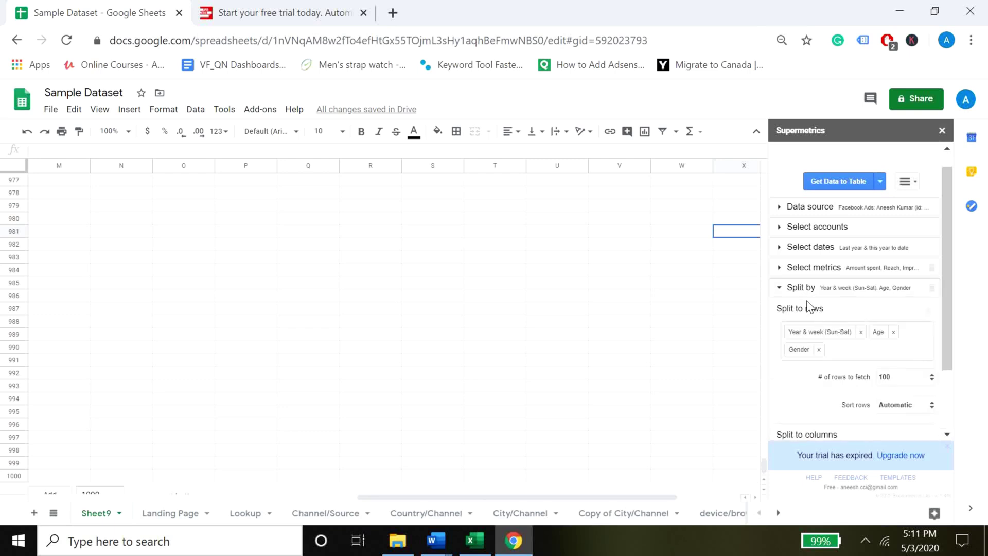
{"action": "left_click", "coordinate": [845, 347]}
{"action": "scroll", "coordinate": [866, 394], "scroll_direction": "down", "scroll_amount": 2}
{"action": "scroll", "coordinate": [866, 394], "scroll_direction": "down", "scroll_amount": 3}
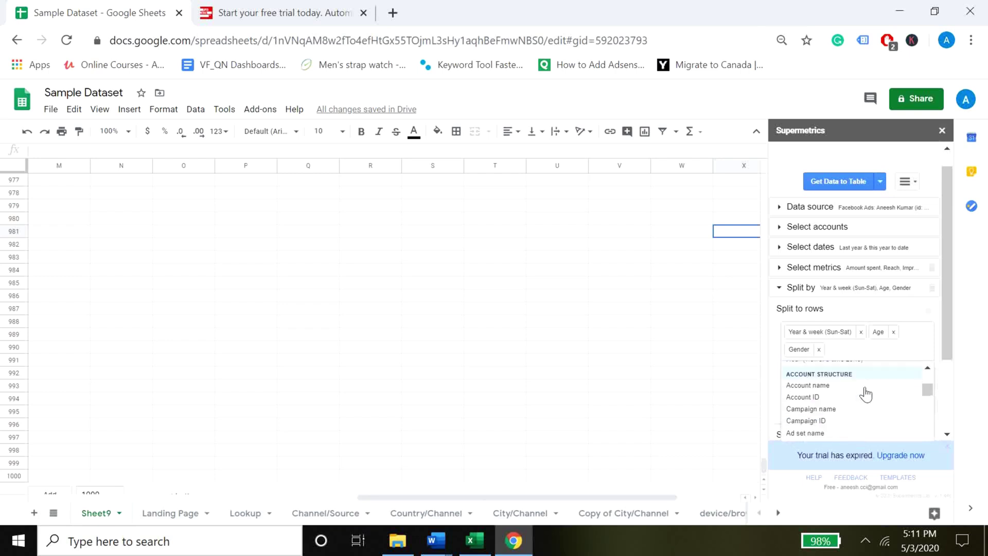
{"action": "scroll", "coordinate": [864, 394], "scroll_direction": "down", "scroll_amount": 2}
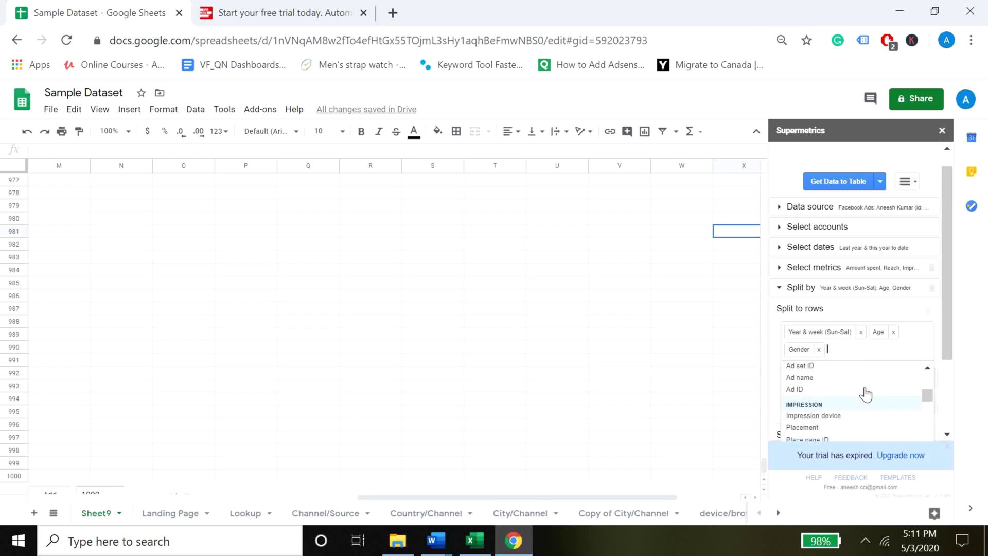
{"action": "key", "text": "Escape"}
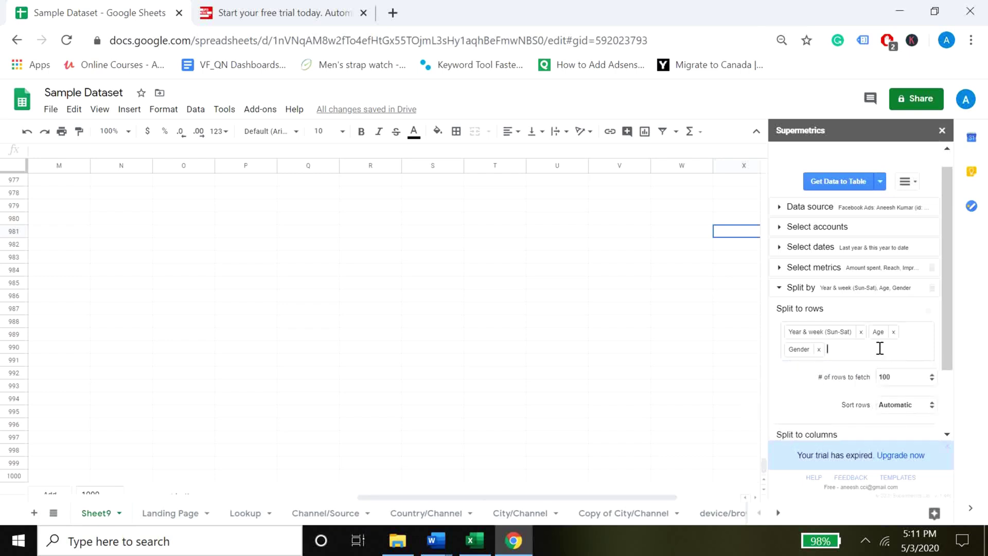
{"action": "left_click", "coordinate": [865, 349]}
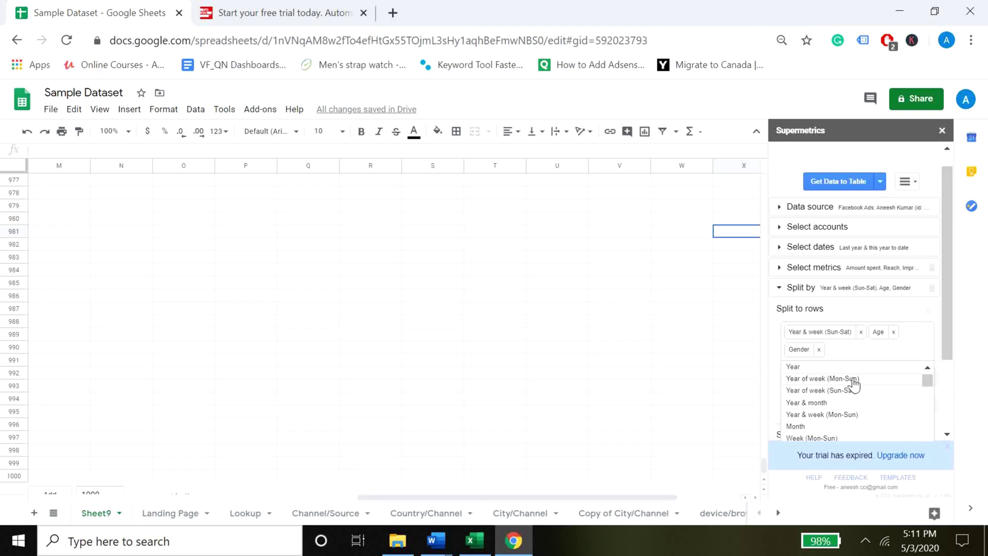
{"action": "scroll", "coordinate": [851, 381], "scroll_direction": "down", "scroll_amount": 2}
{"action": "left_click", "coordinate": [774, 363]}
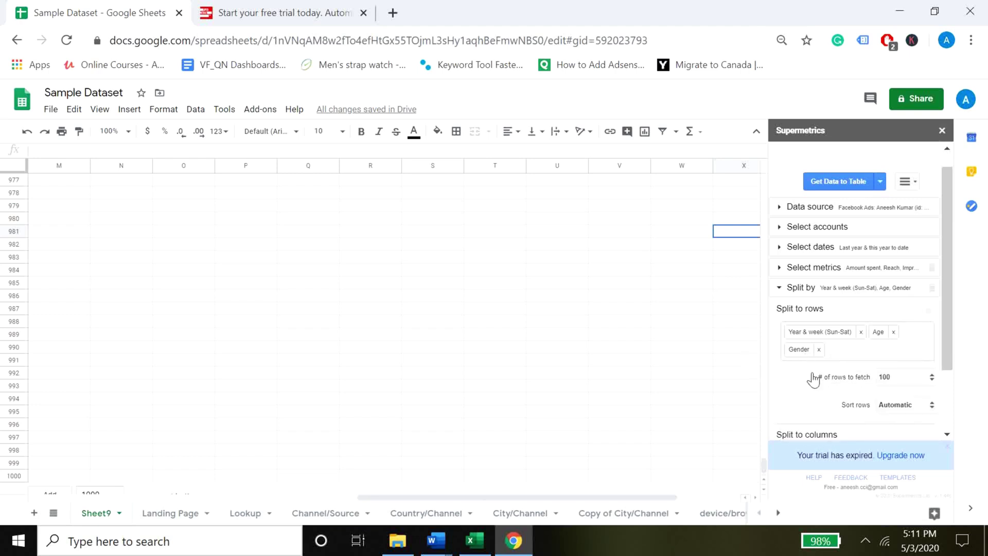
{"action": "scroll", "coordinate": [945, 304], "scroll_direction": "down", "scroll_amount": 1}
{"action": "mouse_move", "coordinate": [945, 315]}
{"action": "left_mouse_down"}
{"action": "mouse_move", "coordinate": [942, 365]}
{"action": "mouse_move", "coordinate": [942, 327]}
{"action": "left_mouse_up"}
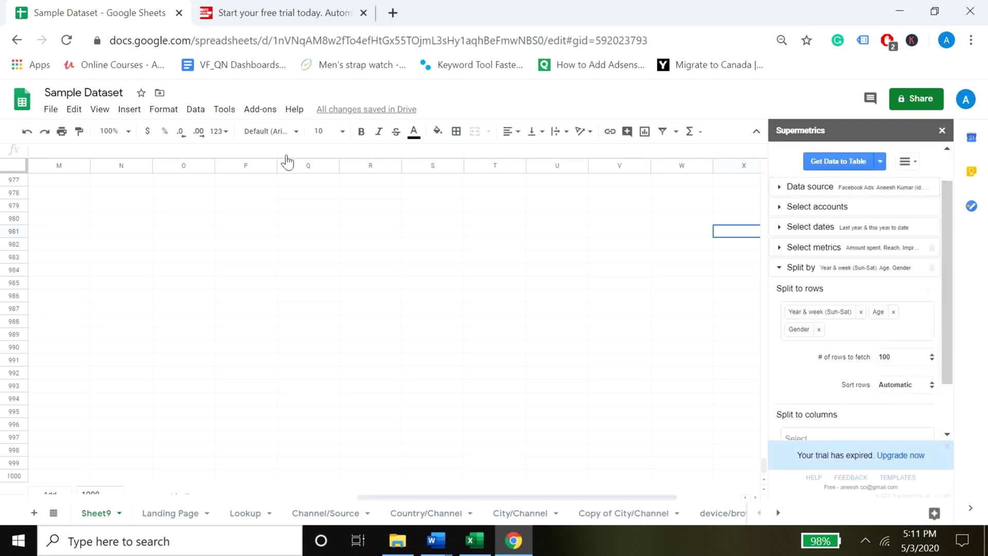
Try to get the query's data into the sheet starting at cell M1, and close the Supermetrics sidebar.
{"action": "scroll", "coordinate": [87, 267], "scroll_direction": "up", "scroll_amount": 15}
{"action": "scroll", "coordinate": [64, 186], "scroll_direction": "up", "scroll_amount": 18}
{"action": "left_click_drag", "start_coordinate": [763, 423], "coordinate": [680, 169]}
{"action": "left_click", "coordinate": [71, 182]}
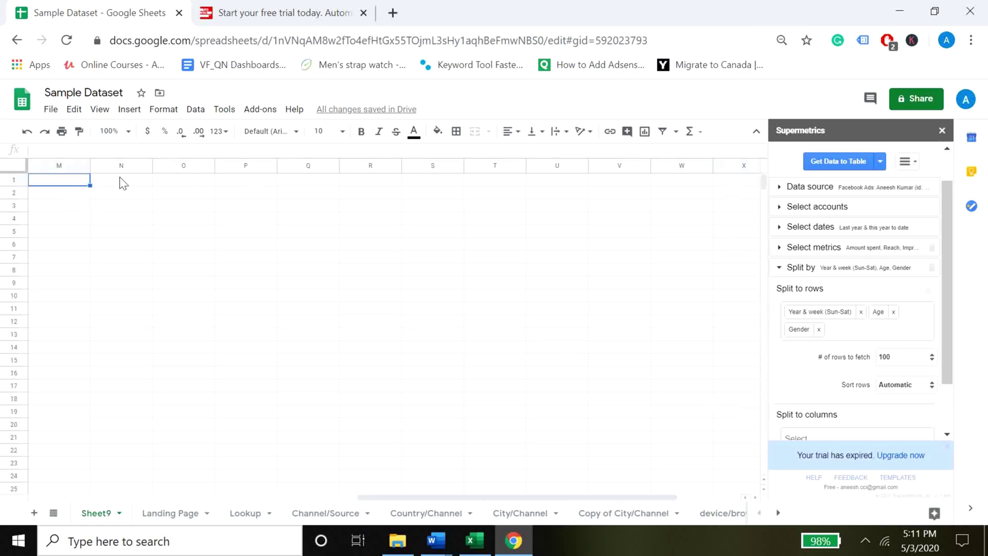
{"action": "left_click", "coordinate": [827, 164]}
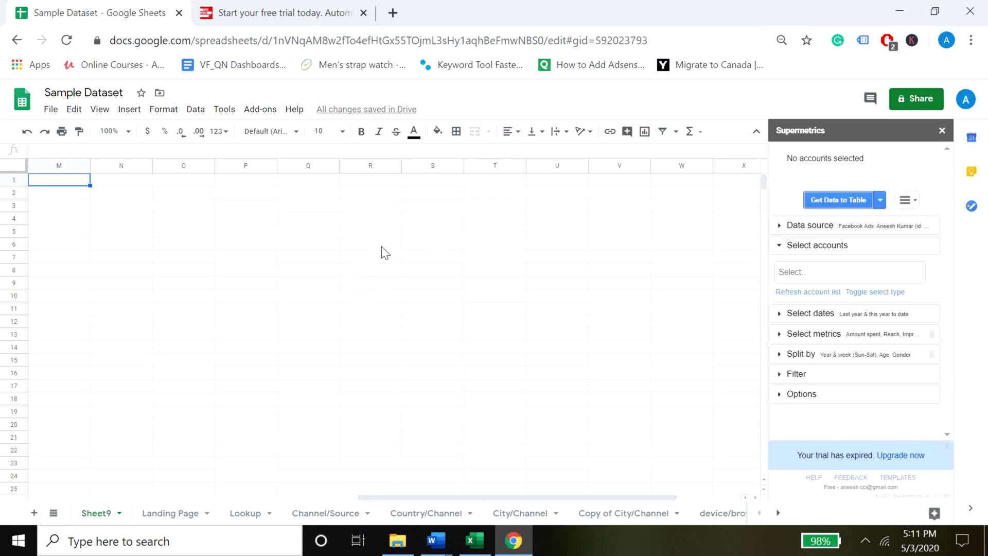
{"action": "left_click", "coordinate": [942, 131]}
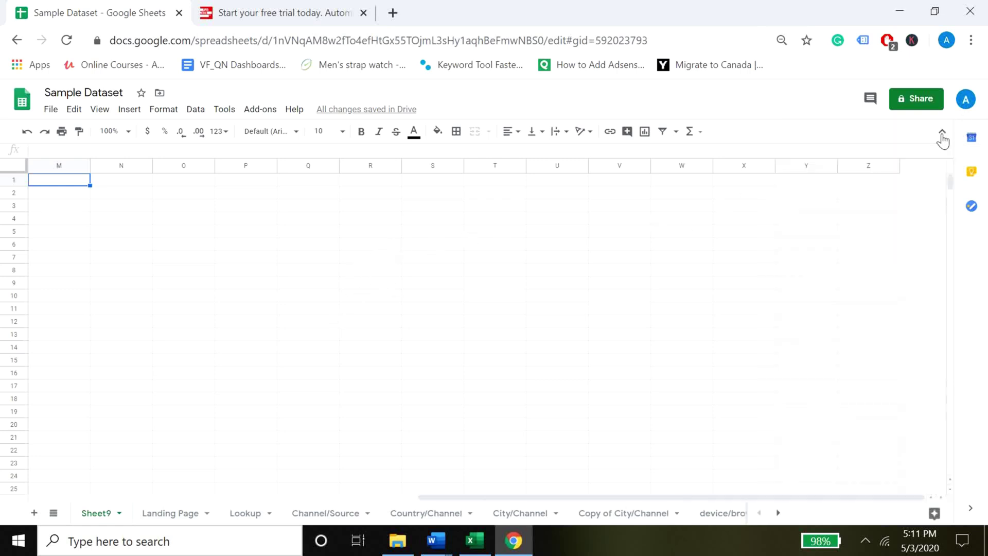
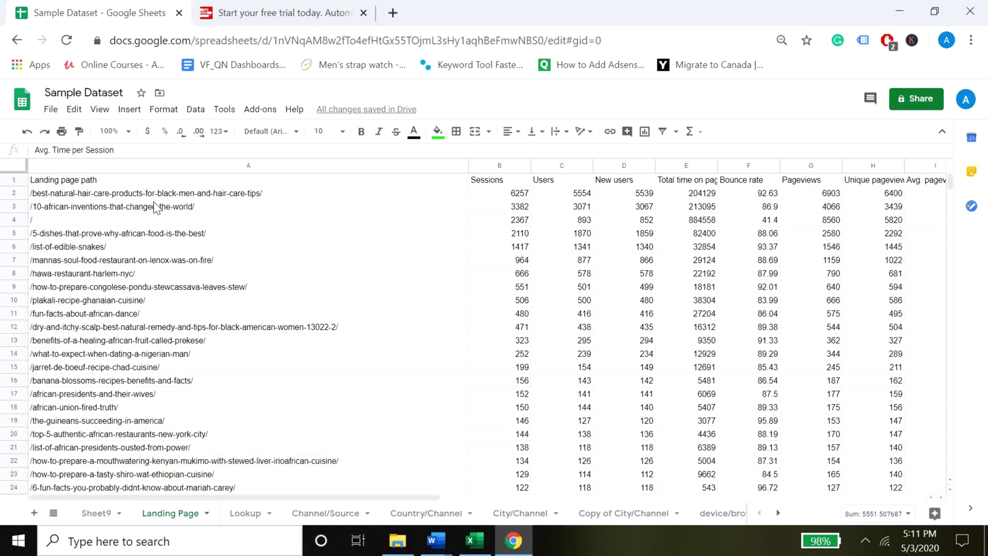
Examine the rows of landing page data on the Landing Page sheet and return to its first row.
{"action": "scroll", "coordinate": [151, 267], "scroll_direction": "down", "scroll_amount": 8}
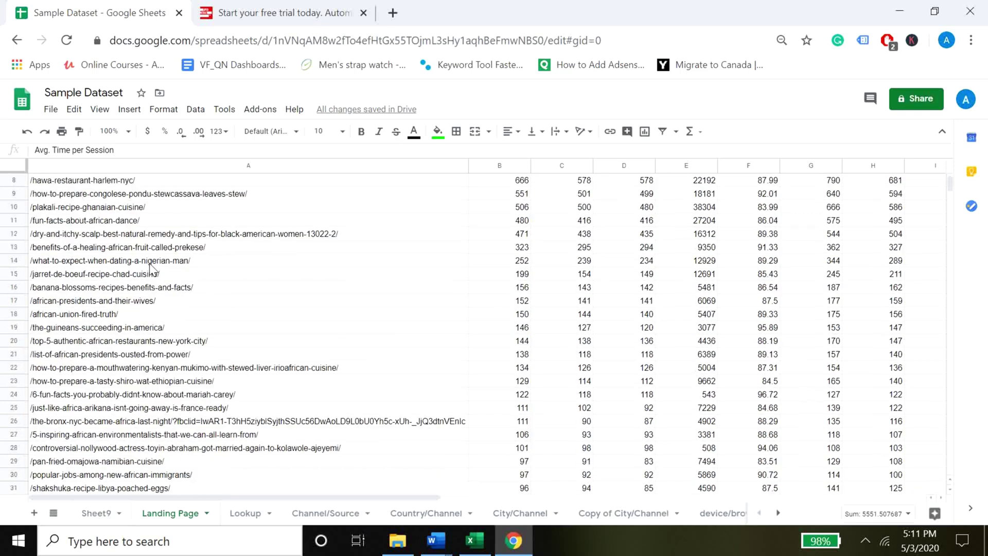
{"action": "scroll", "coordinate": [151, 267], "scroll_direction": "down", "scroll_amount": 18}
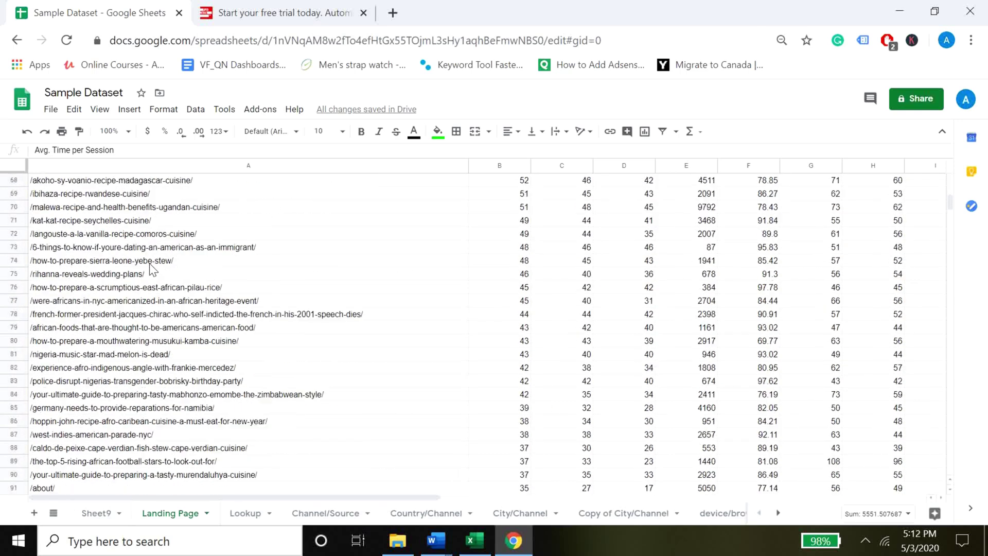
{"action": "scroll", "coordinate": [149, 266], "scroll_direction": "down", "scroll_amount": 3}
{"action": "scroll", "coordinate": [149, 266], "scroll_direction": "up", "scroll_amount": 20}
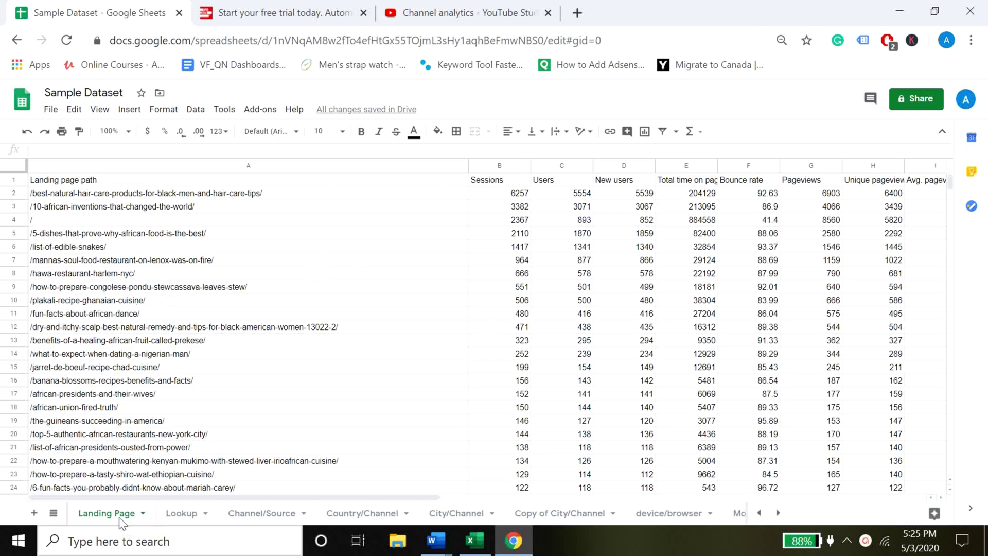
Look over the Channel/Source, Country/Channel and City/Channel sheets of the dataset.
{"action": "left_click", "coordinate": [274, 516]}
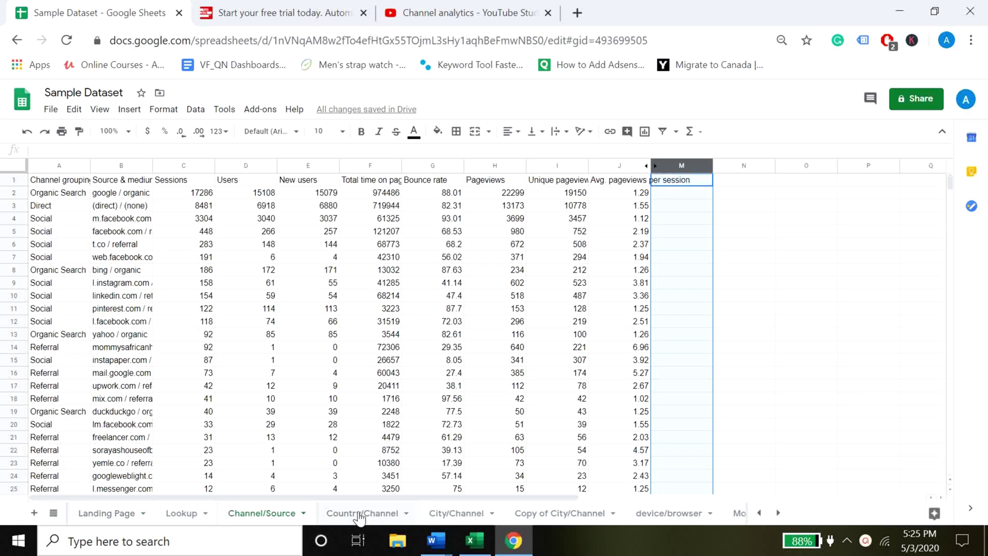
{"action": "left_click", "coordinate": [360, 515]}
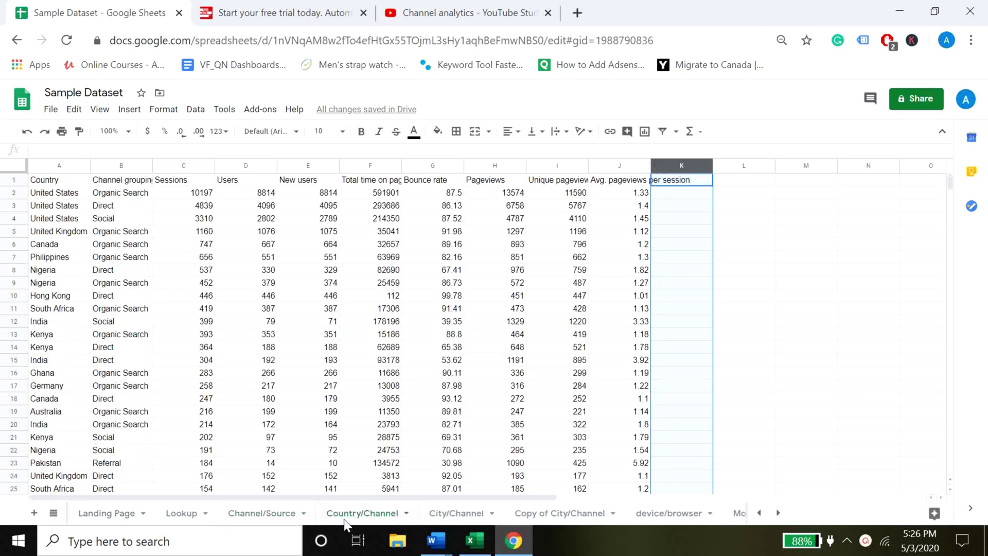
{"action": "left_click", "coordinate": [255, 515]}
{"action": "left_click", "coordinate": [461, 515]}
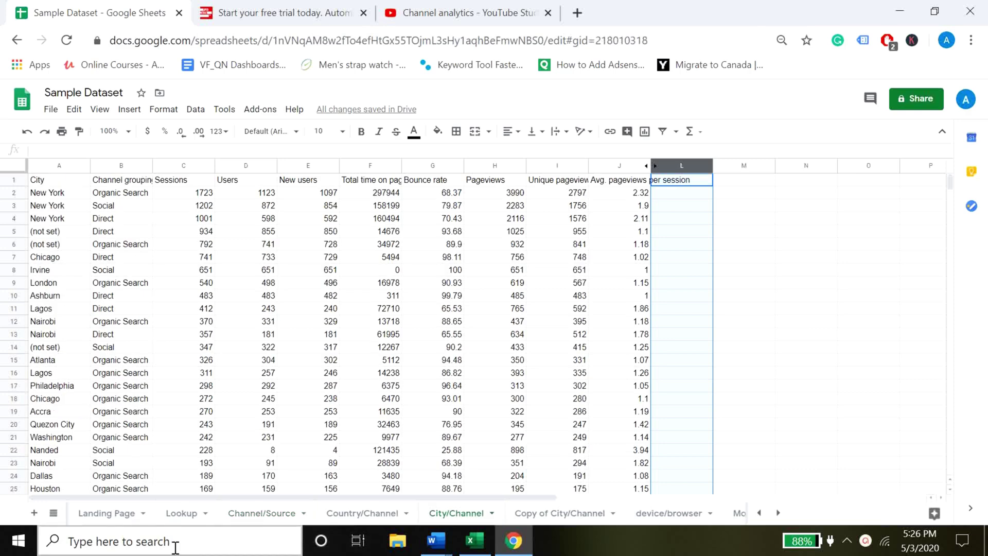
Examine the Landing Page sheet's column headers one by one, from Landing page path through Pageviews.
{"action": "left_click", "coordinate": [101, 513]}
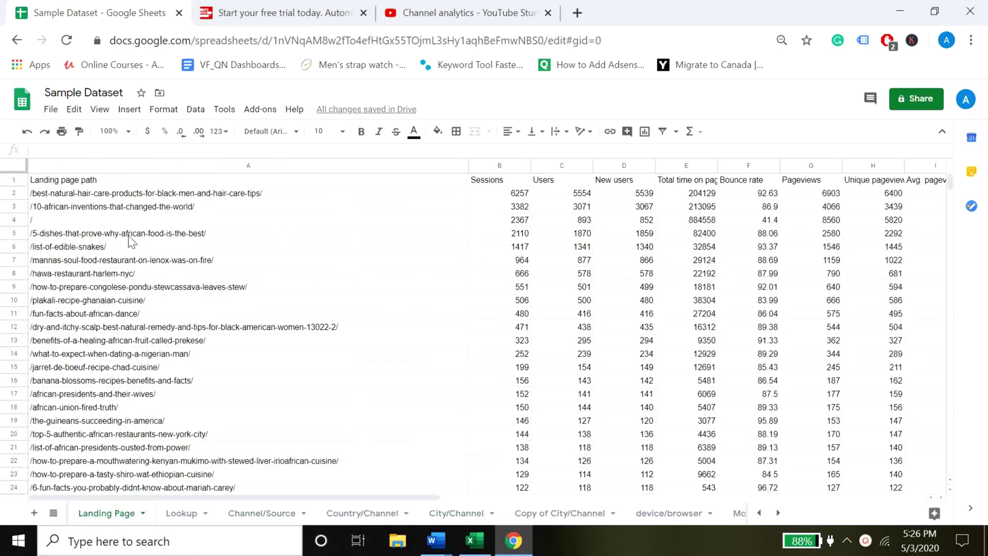
{"action": "left_click", "coordinate": [75, 184]}
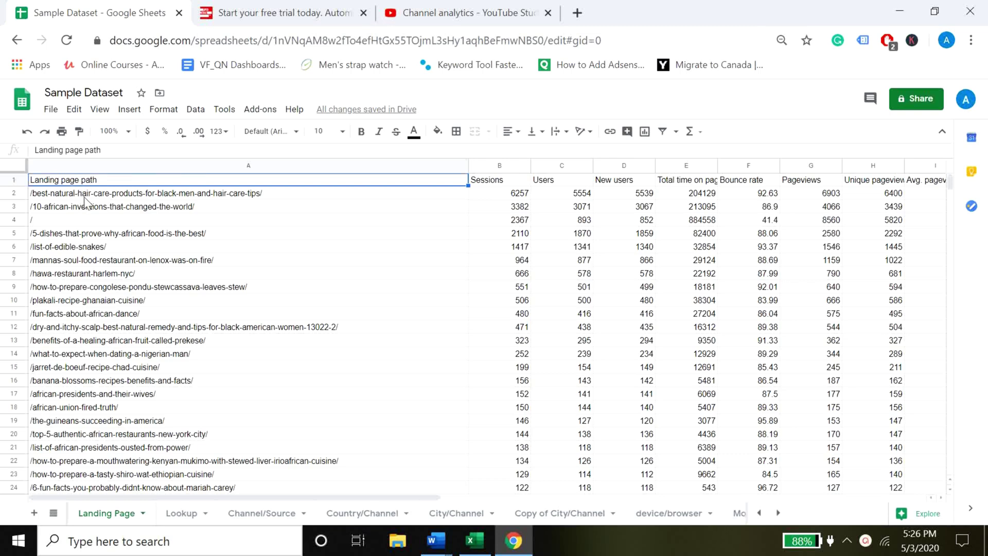
{"action": "left_click", "coordinate": [500, 184]}
{"action": "left_click", "coordinate": [561, 185]}
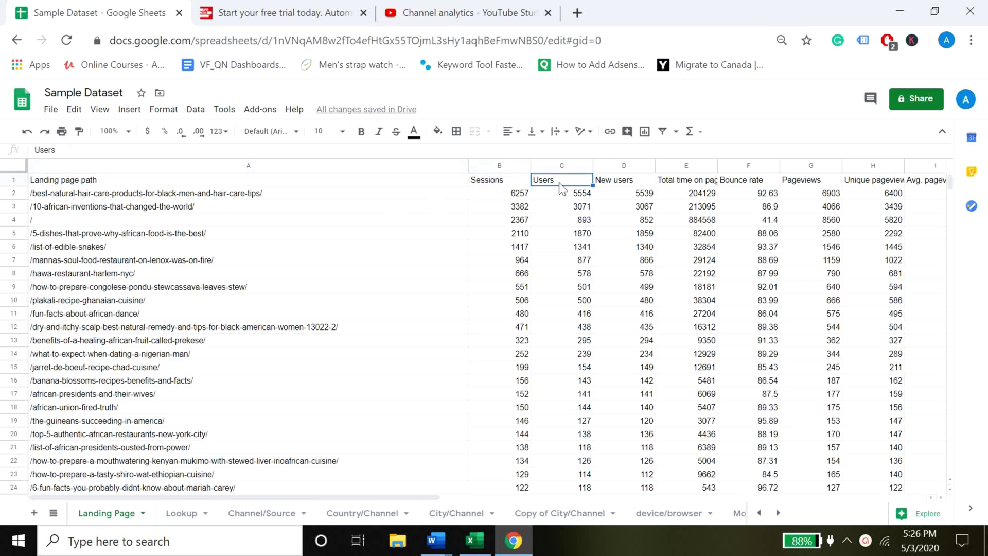
{"action": "left_click", "coordinate": [620, 185]}
{"action": "left_click", "coordinate": [688, 186]}
{"action": "left_click", "coordinate": [744, 188]}
{"action": "left_click", "coordinate": [797, 184]}
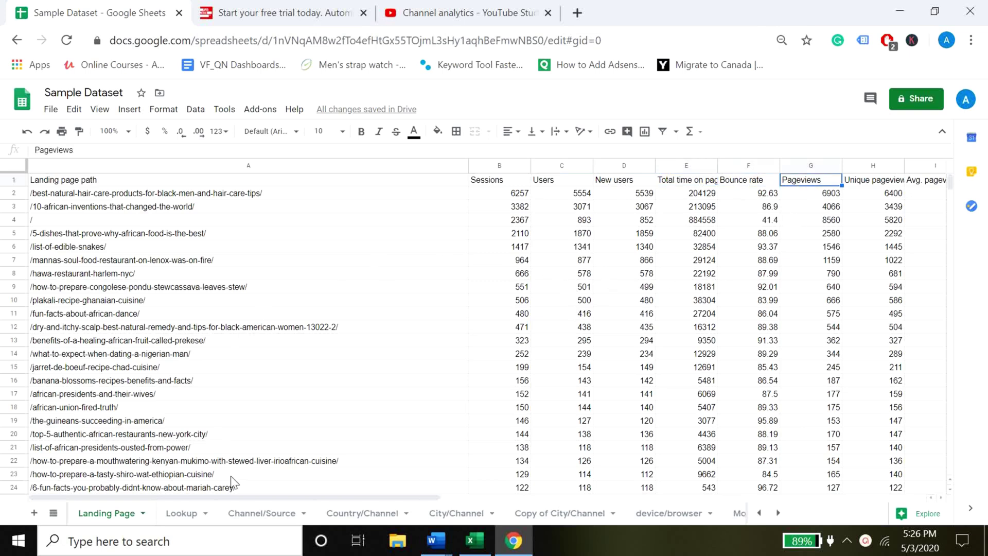
Examine the Channel/Source sheet's column headers one by one, from Channel grouping and Source & medium through Bounce rate.
{"action": "left_click", "coordinate": [262, 514]}
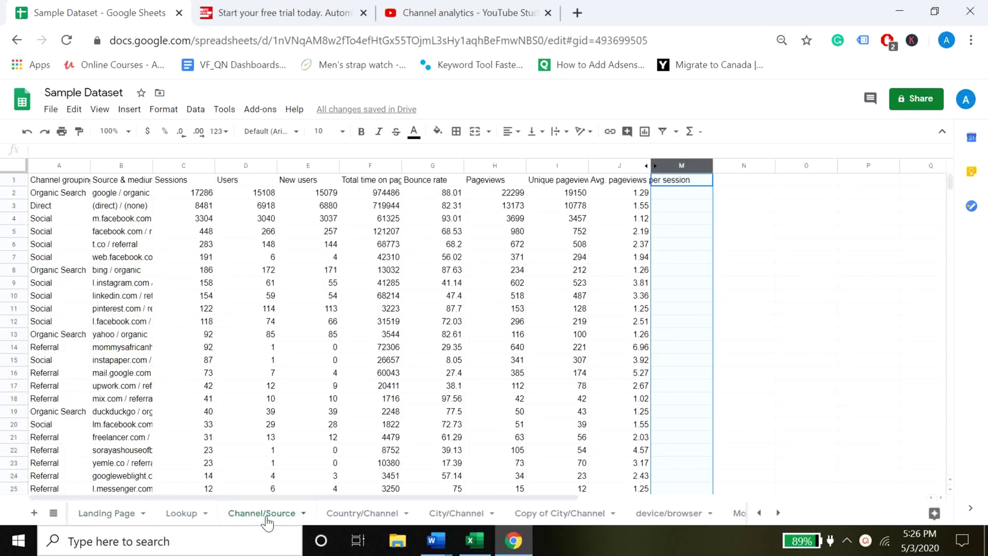
{"action": "left_click", "coordinate": [57, 182]}
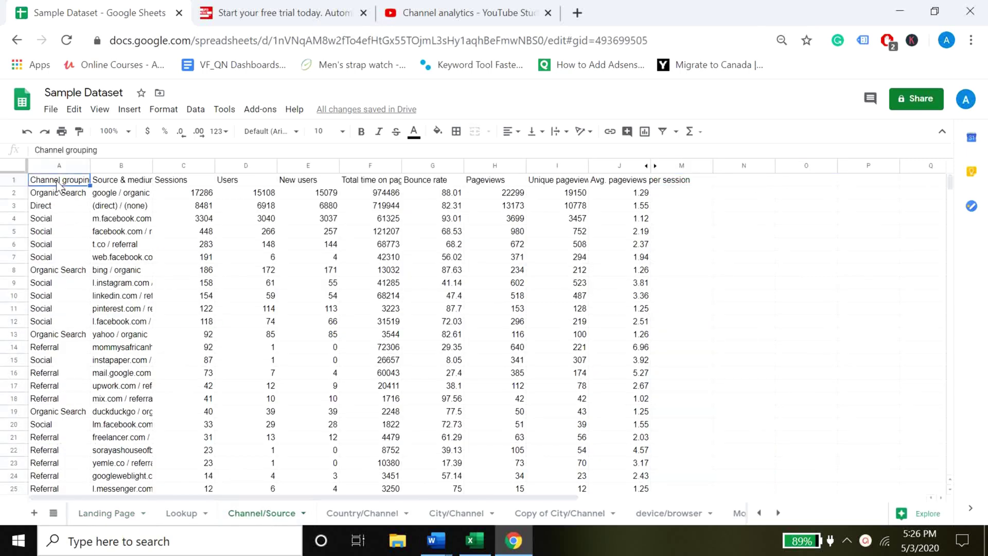
{"action": "left_click", "coordinate": [131, 183]}
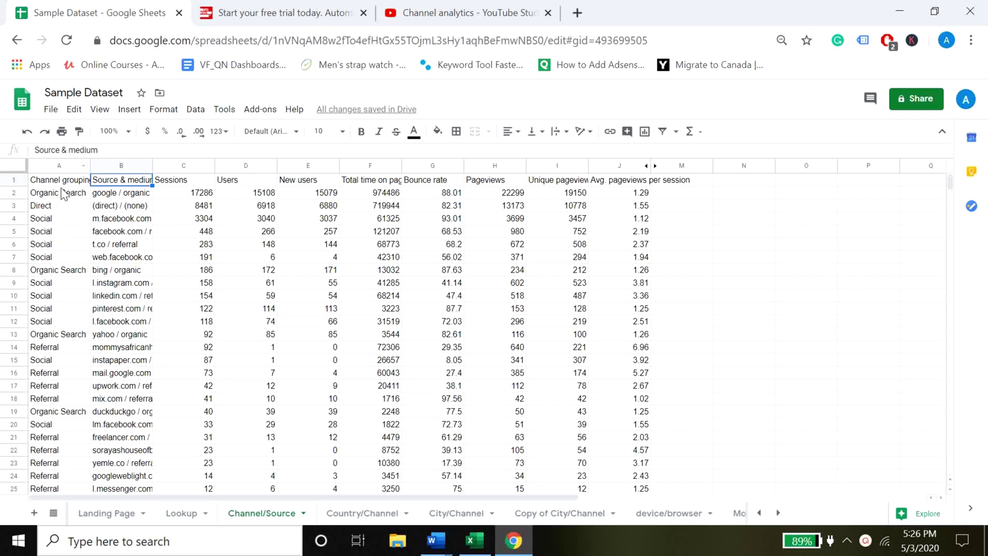
{"action": "left_click", "coordinate": [75, 182]}
{"action": "left_click", "coordinate": [105, 183]}
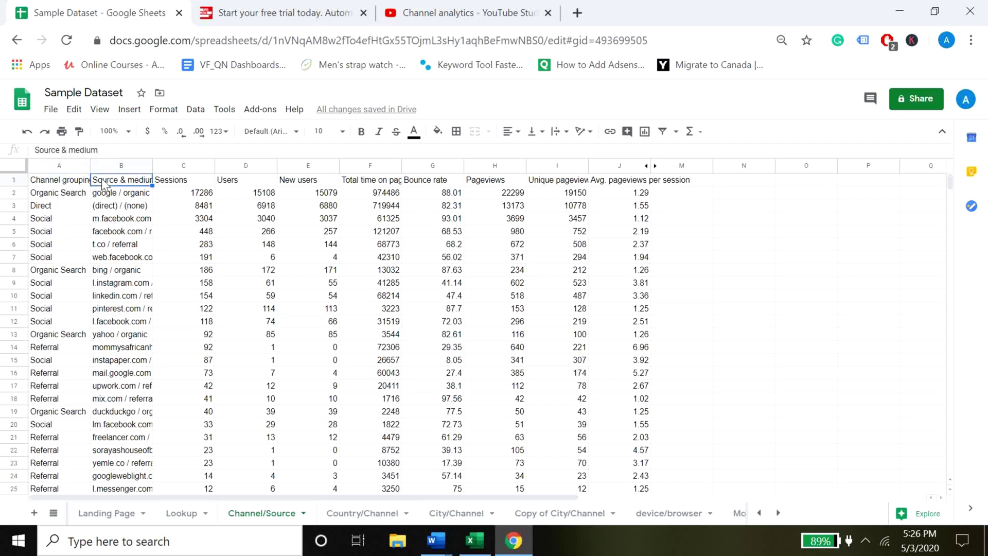
{"action": "left_click", "coordinate": [178, 185]}
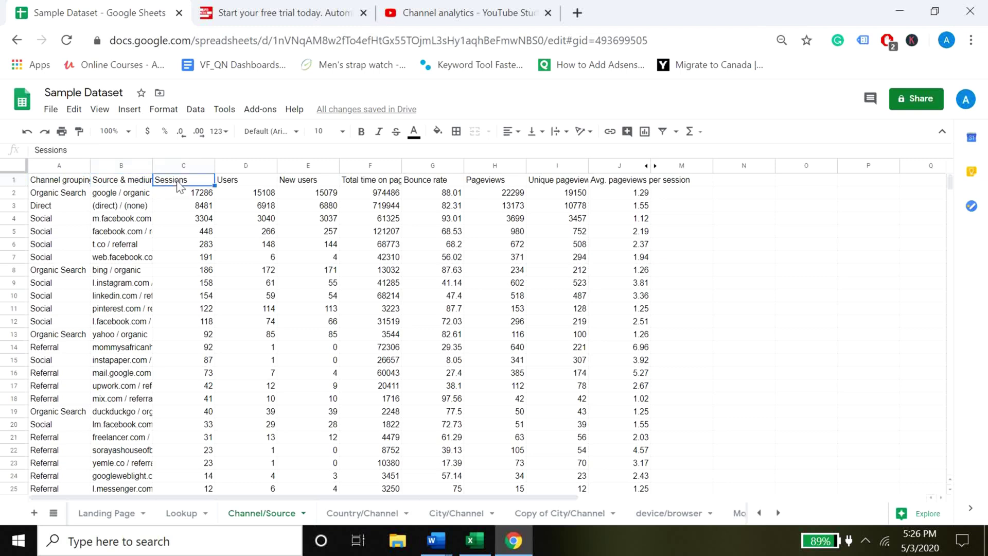
{"action": "left_click", "coordinate": [255, 181]}
{"action": "left_click", "coordinate": [298, 184]}
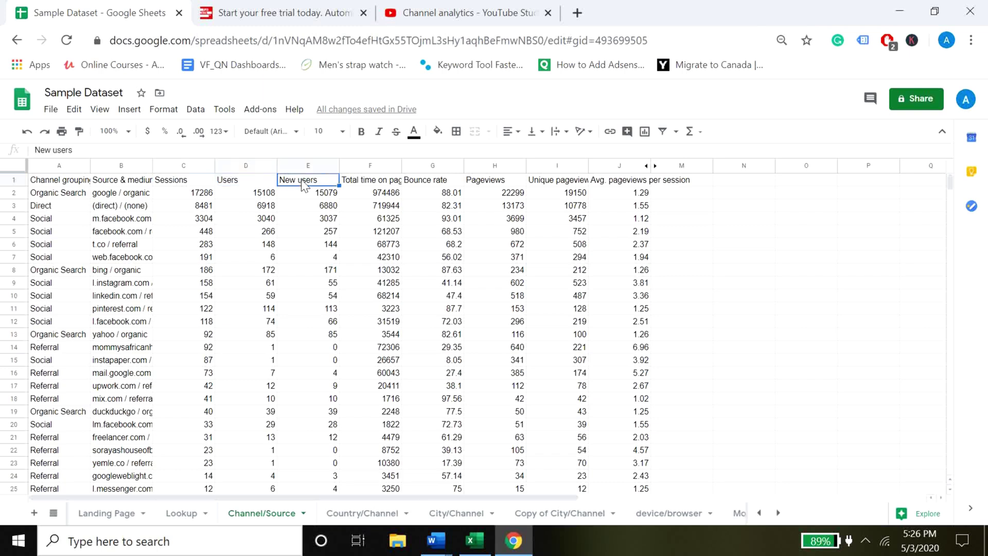
{"action": "left_click", "coordinate": [369, 186]}
{"action": "left_click", "coordinate": [419, 187]}
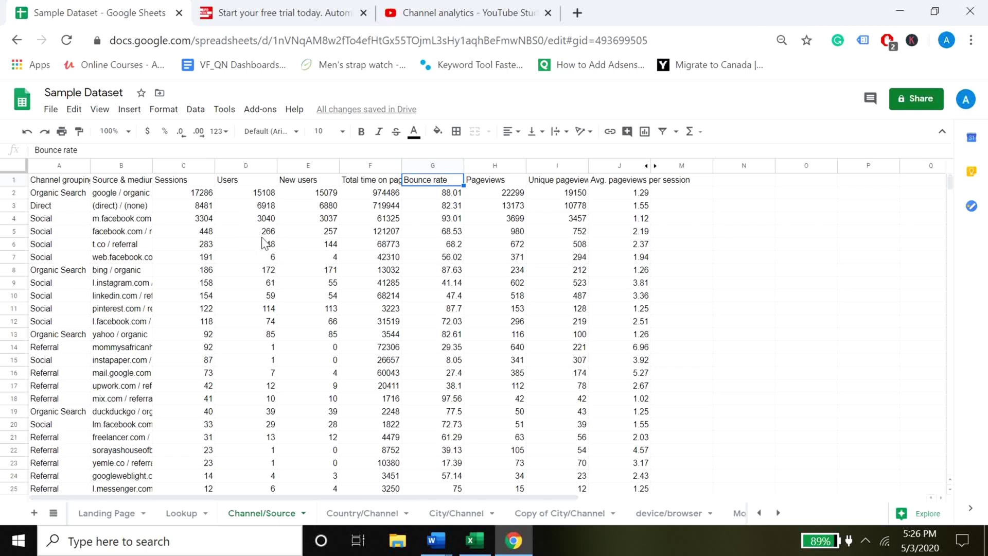
Examine the Country/Channel sheet's column headers one by one, from Country through Total time on page.
{"action": "left_click", "coordinate": [355, 513]}
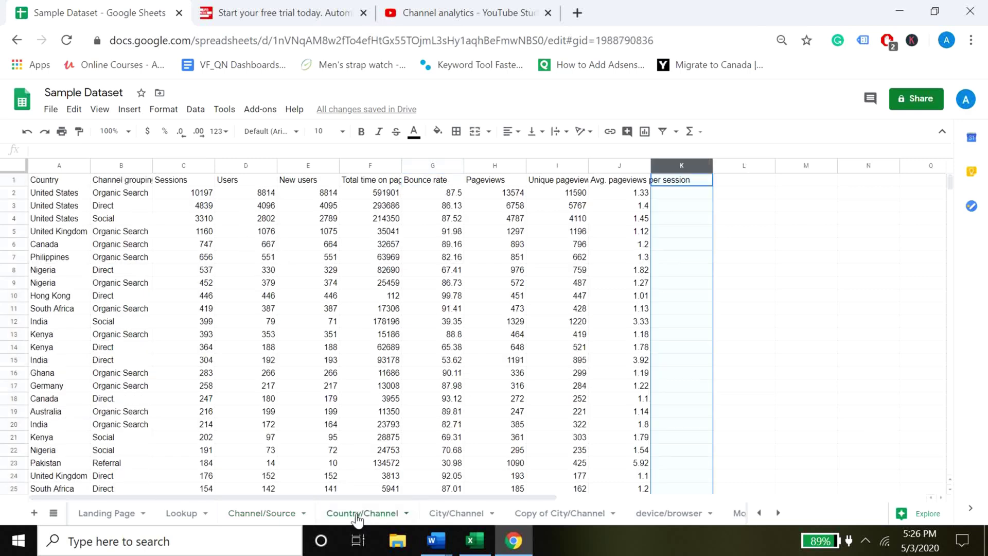
{"action": "left_click", "coordinate": [56, 180]}
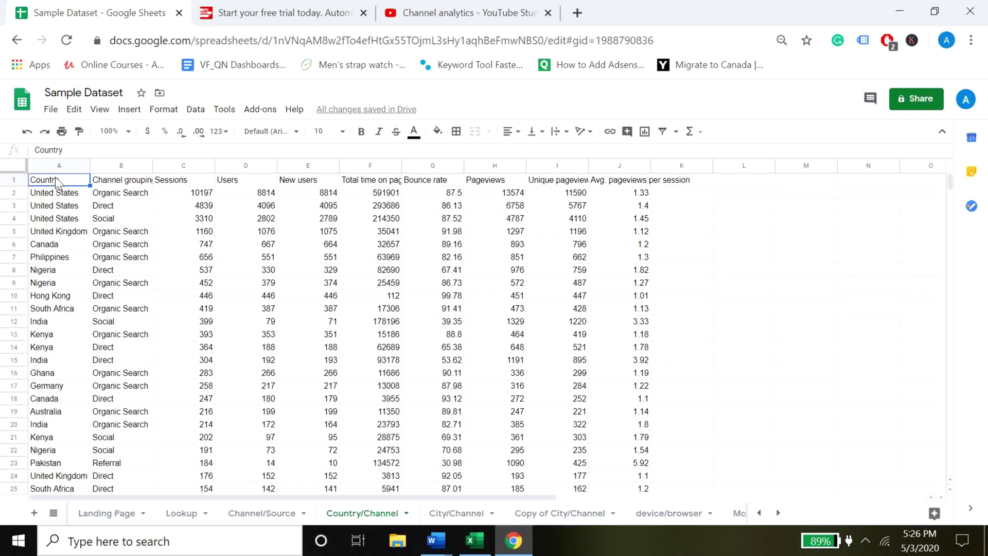
{"action": "left_click", "coordinate": [109, 181]}
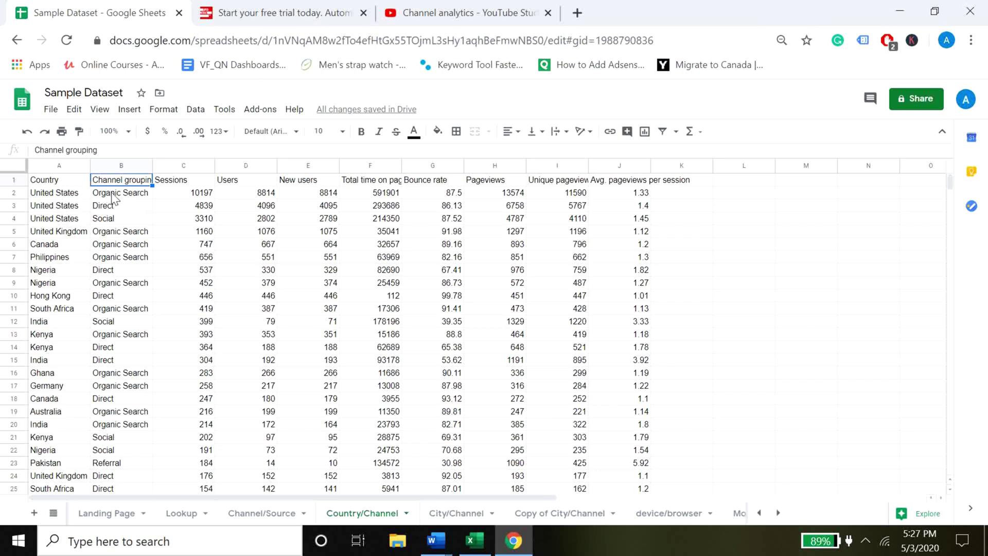
{"action": "left_click", "coordinate": [181, 181]}
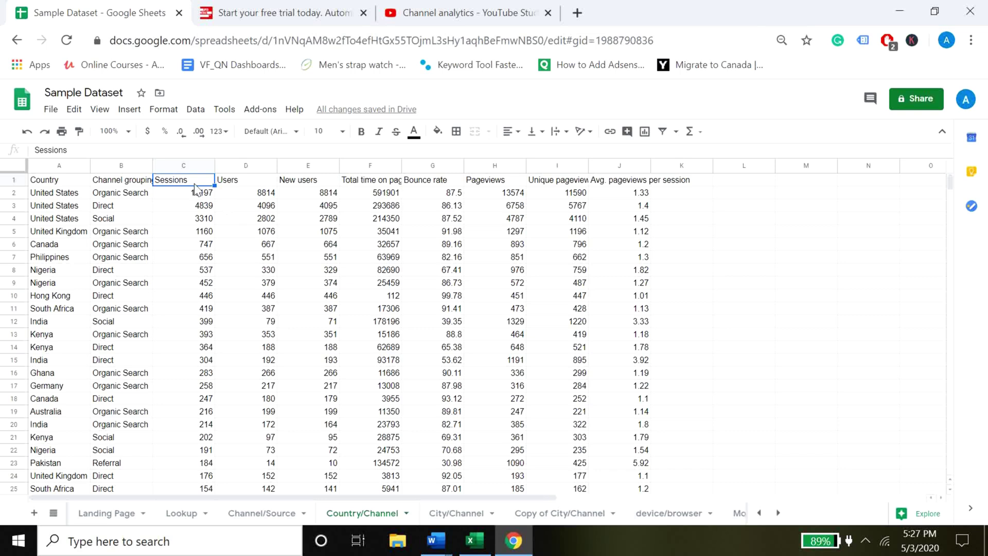
{"action": "left_click", "coordinate": [229, 183]}
{"action": "left_click", "coordinate": [300, 181]}
{"action": "left_click", "coordinate": [364, 181]}
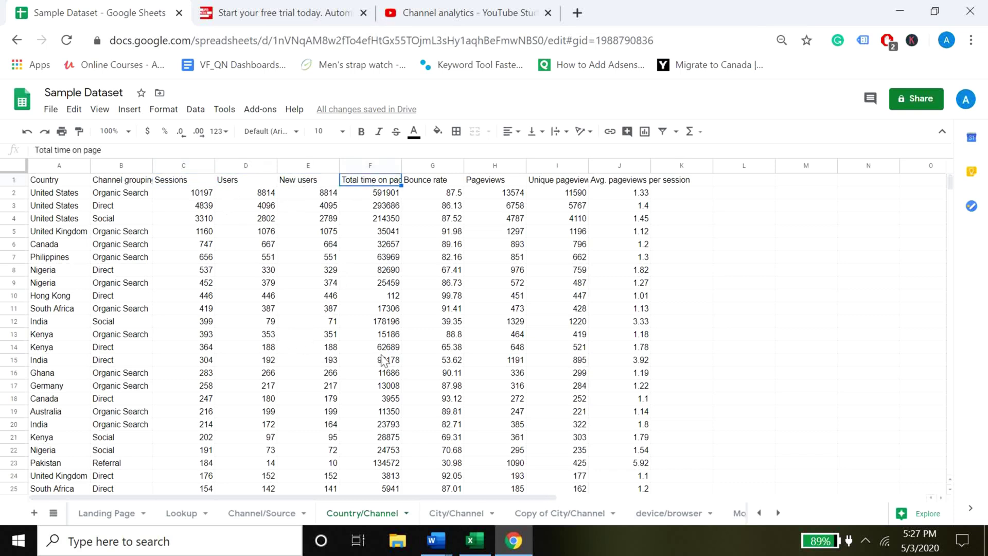
Examine the City/Channel sheet's City and Channel grouping headers, and select the metric headers from Sessions to Avg. pageviews per session.
{"action": "left_click", "coordinate": [458, 513]}
{"action": "left_click", "coordinate": [79, 183]}
{"action": "left_click", "coordinate": [117, 185]}
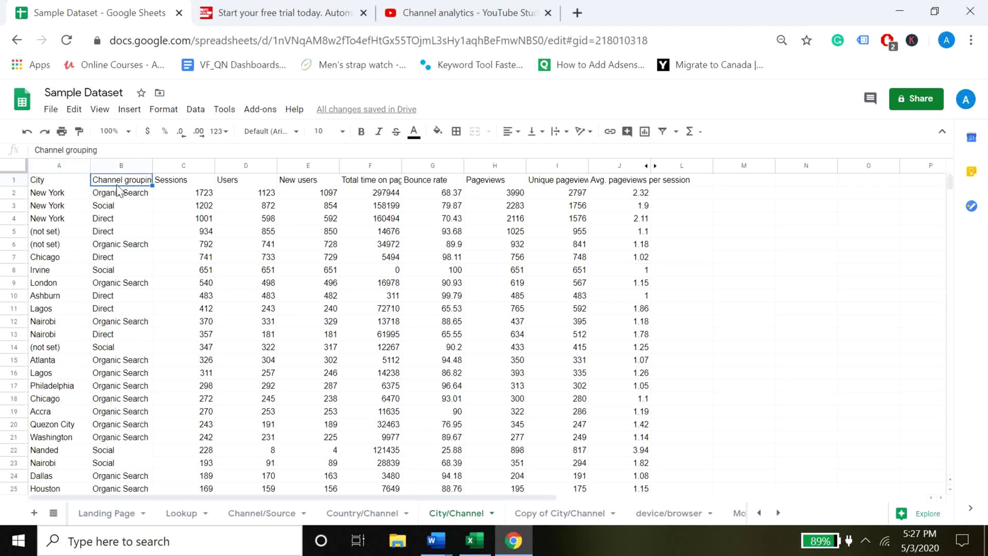
{"action": "left_click", "coordinate": [178, 180]}
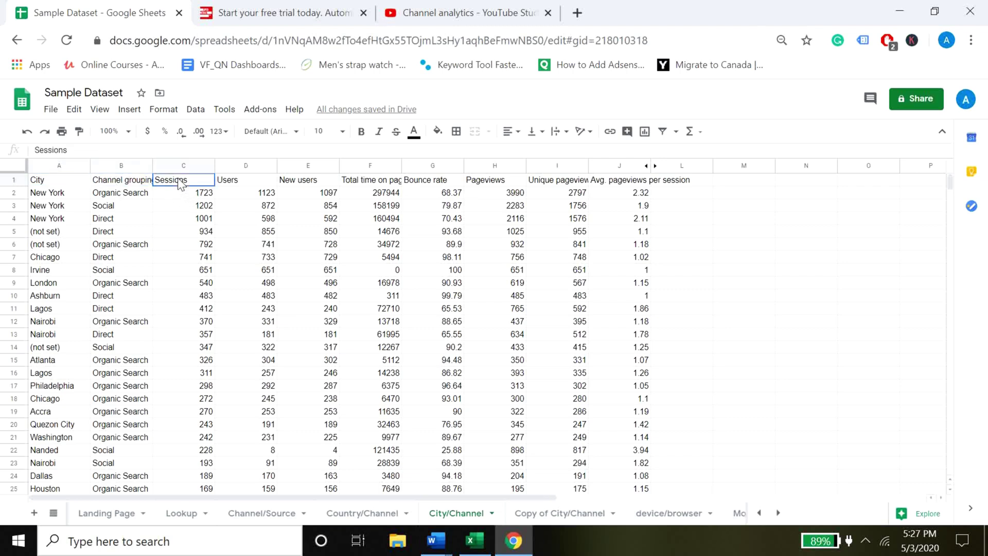
{"action": "left_click", "coordinate": [633, 186], "text": "shift"}
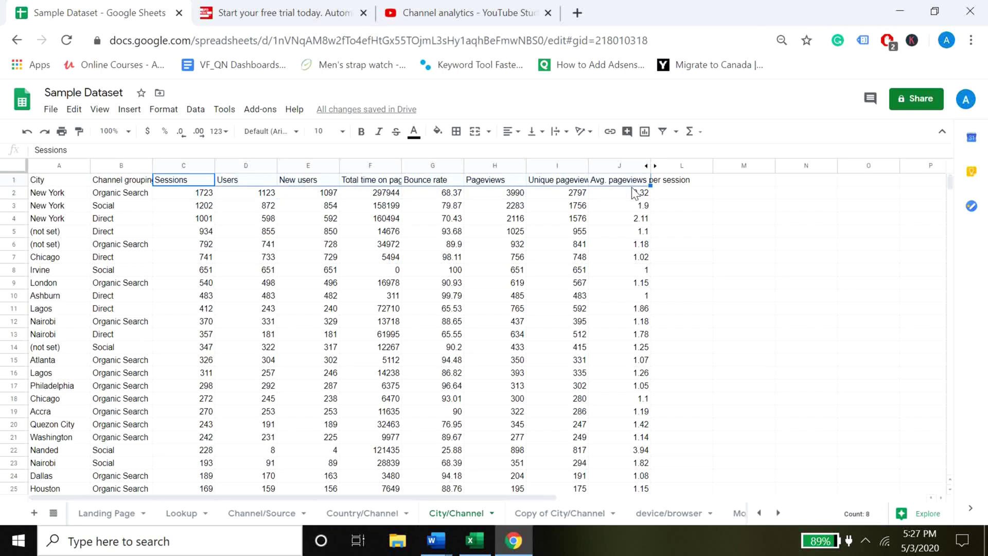